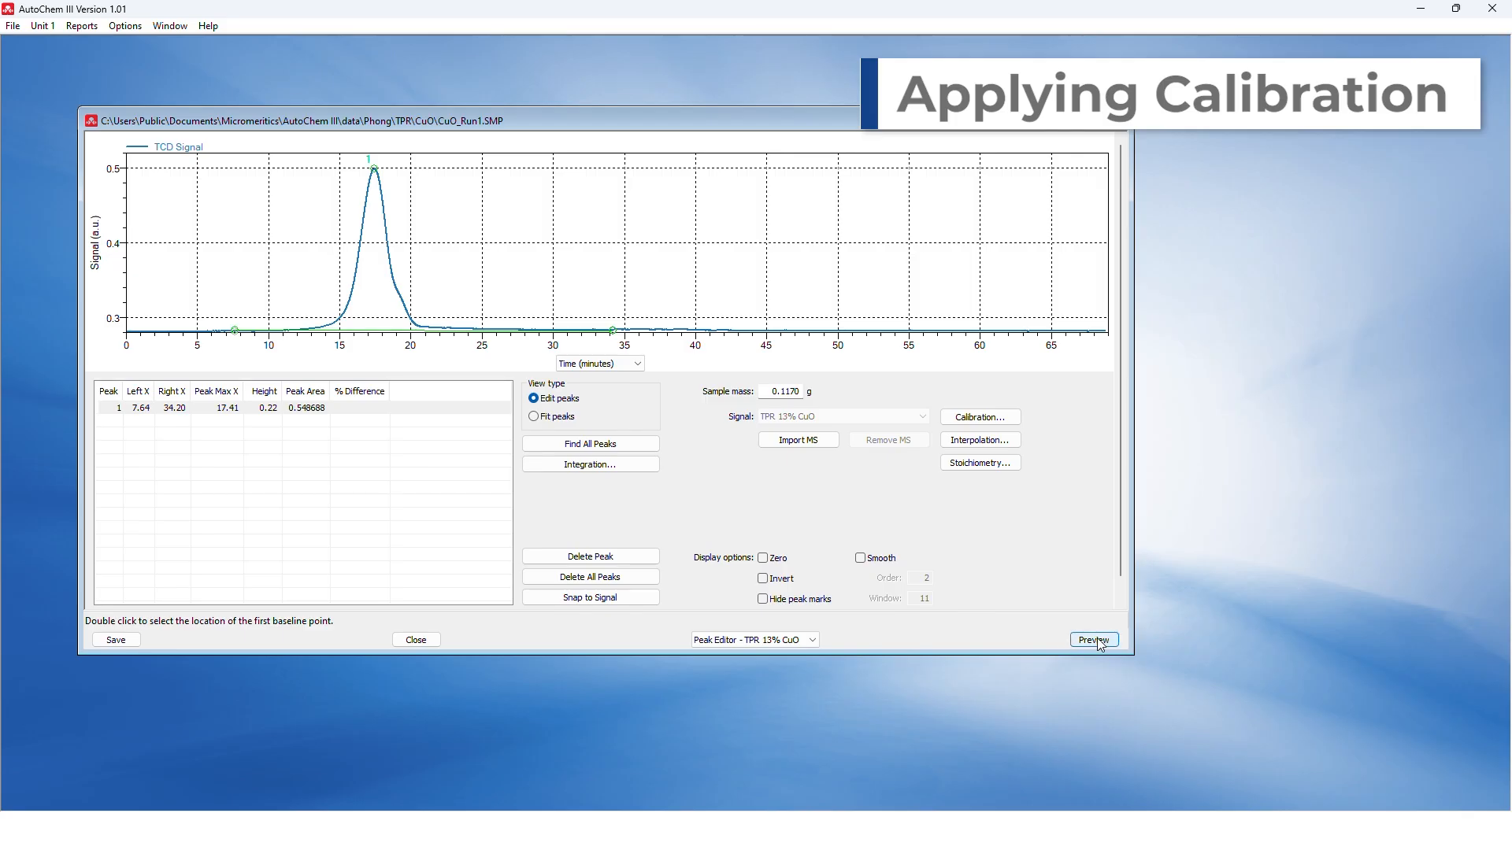
Preview the summary report for the uncalibrated TPR 13% CuO experiment and minimize it
click(1096, 641)
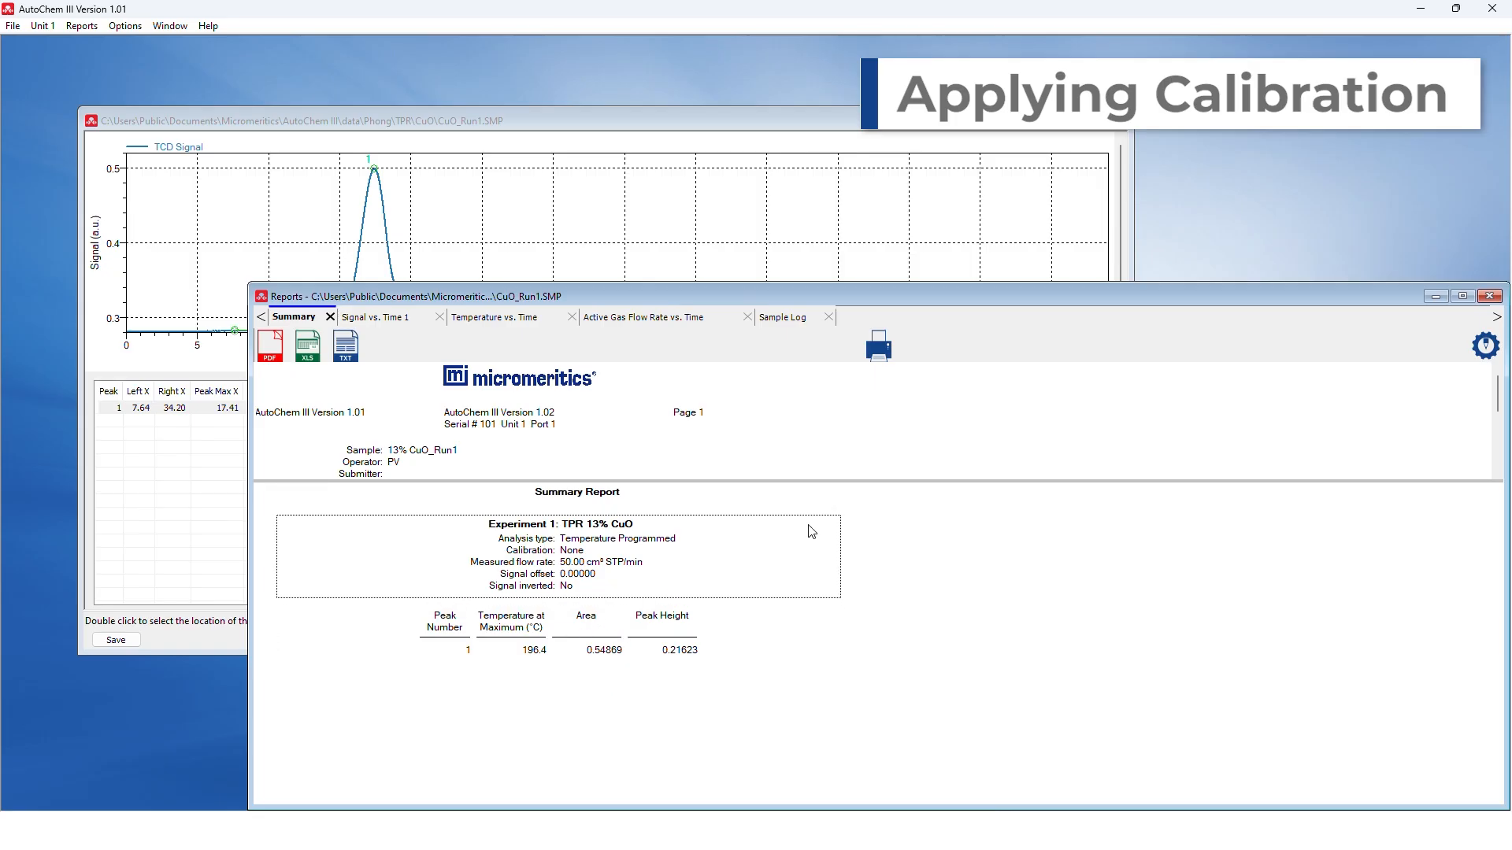
click(1434, 297)
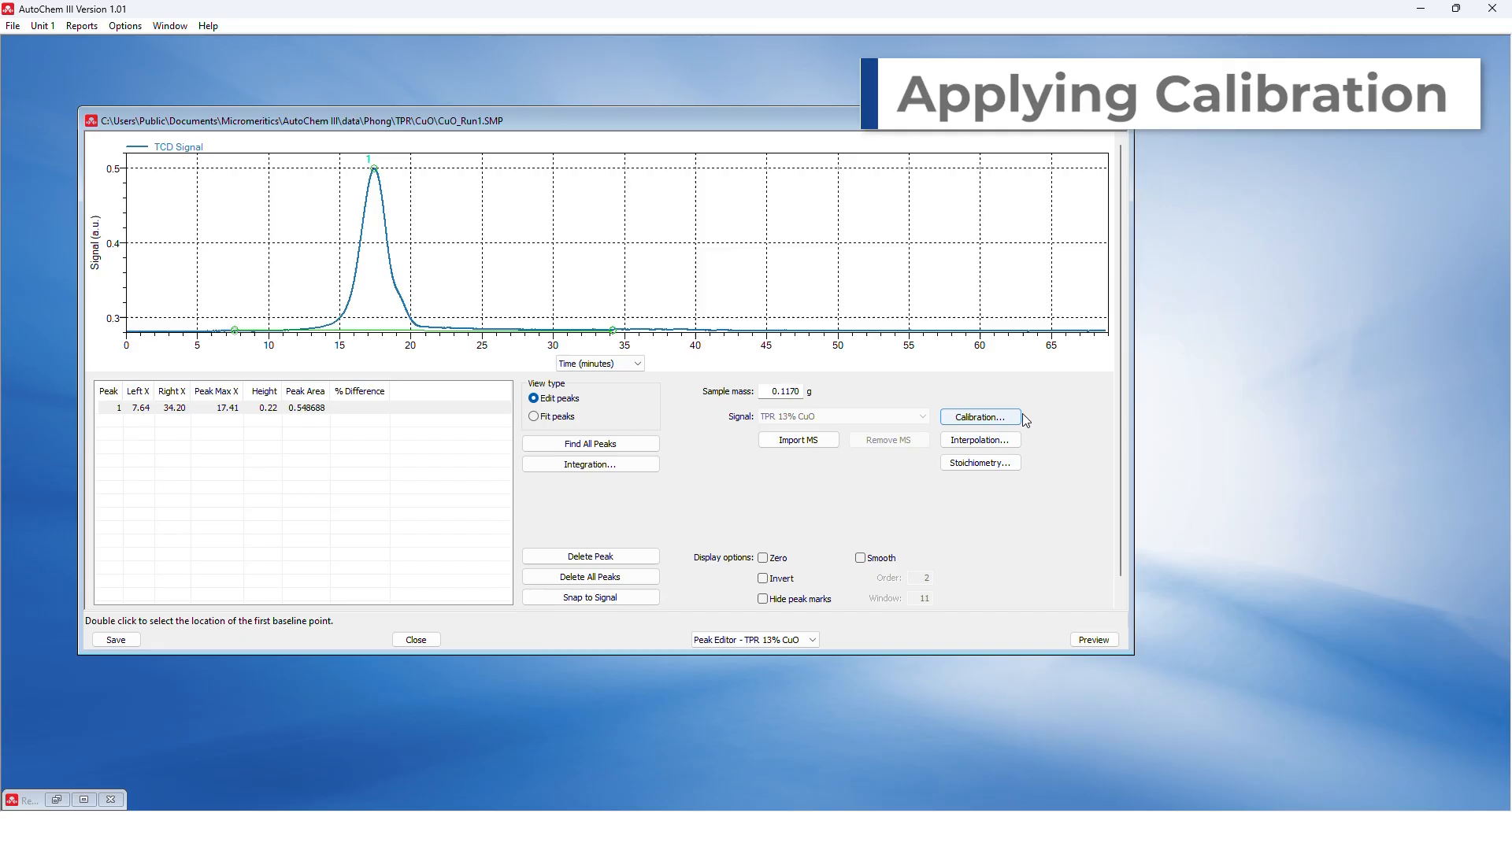
Apply the (AutoChem_III_0005) 10% H2-Ar_08072024 calibration to the TPR 13% CuO experiment
click(980, 417)
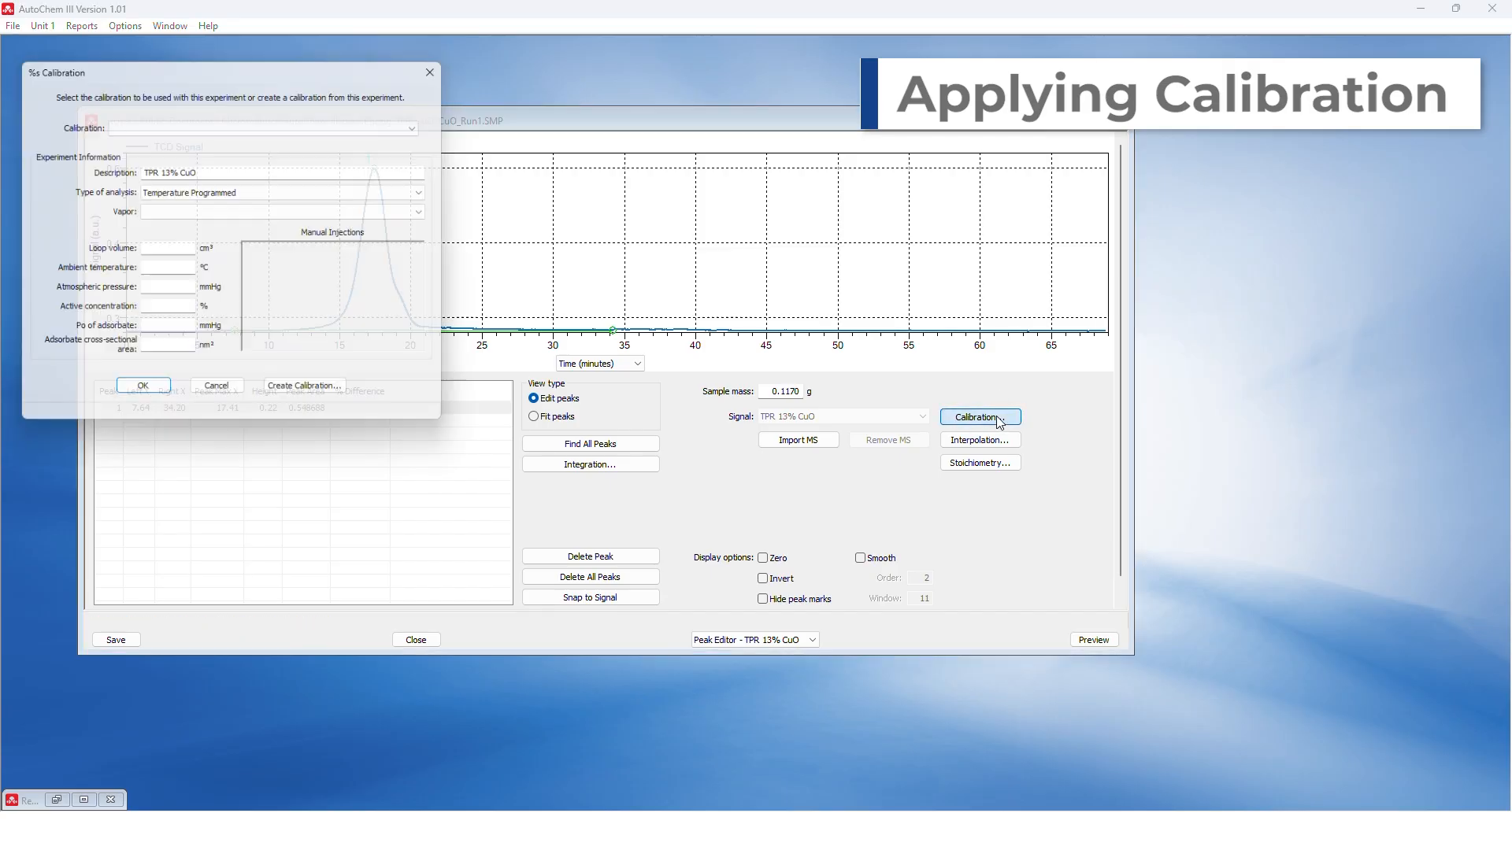
click(208, 126)
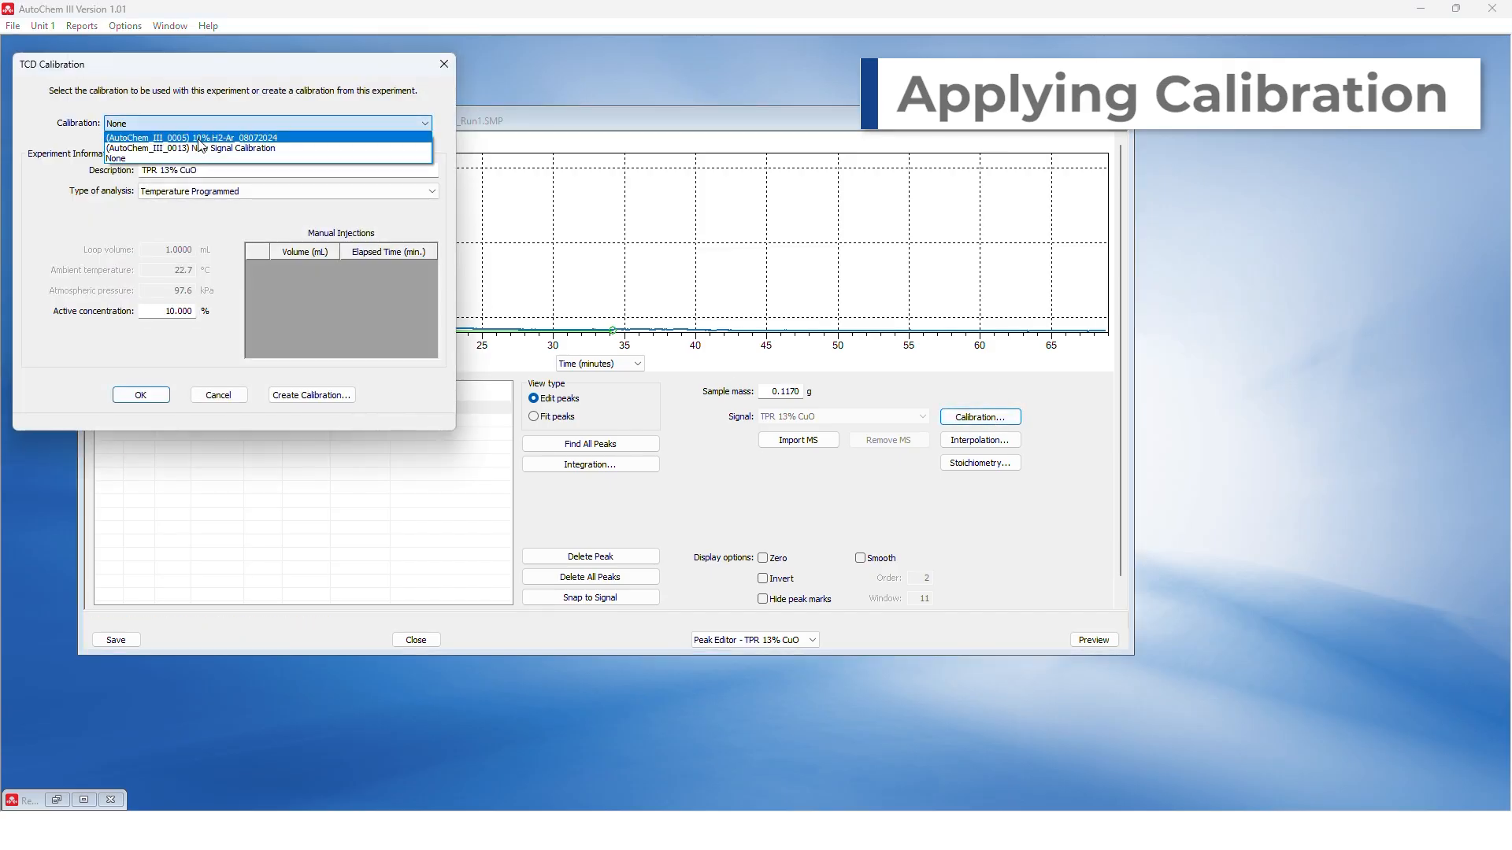
click(203, 140)
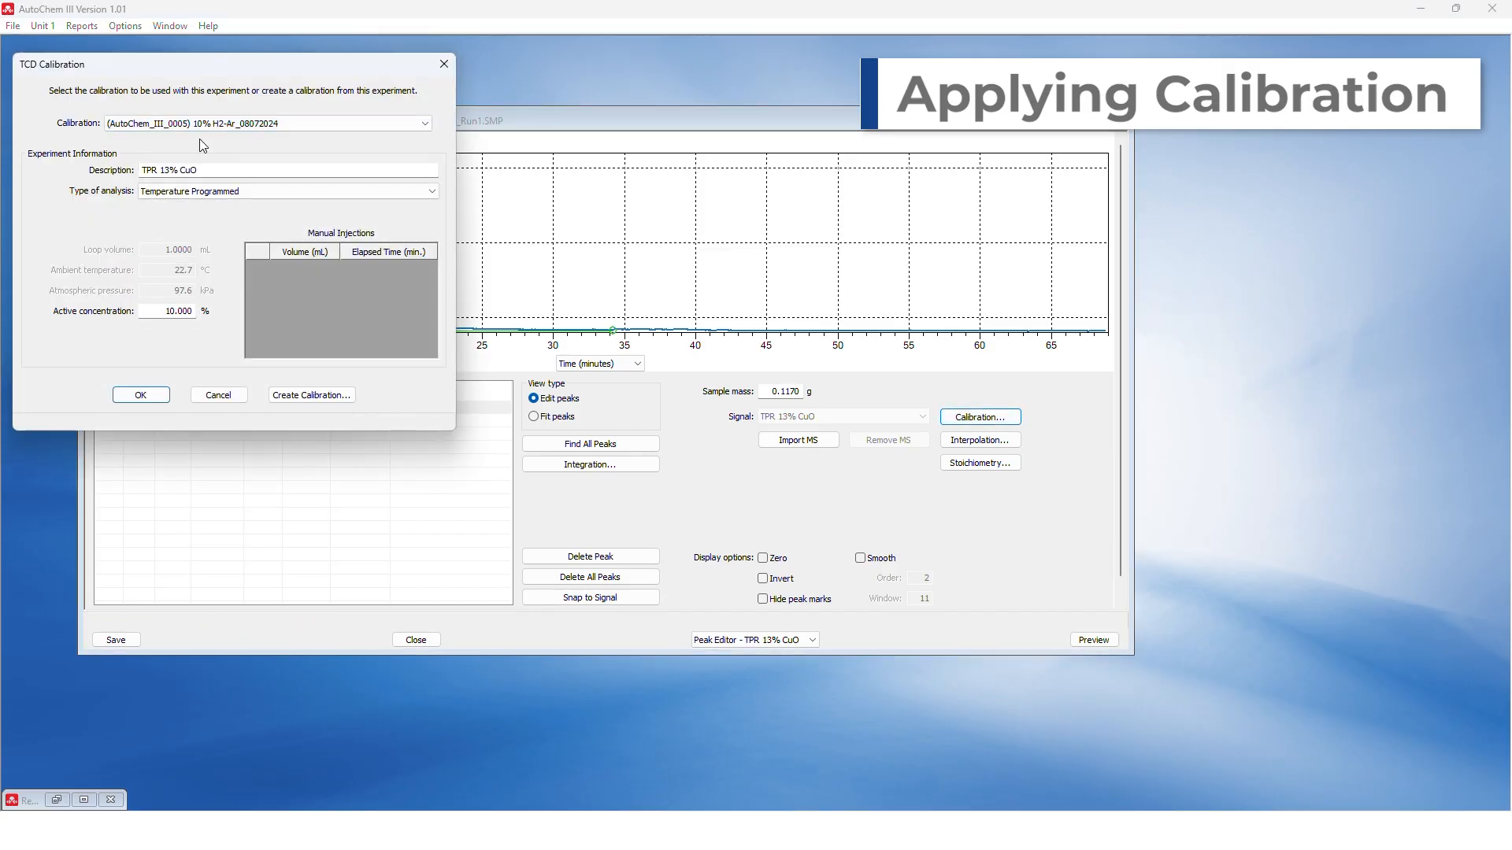
click(159, 400)
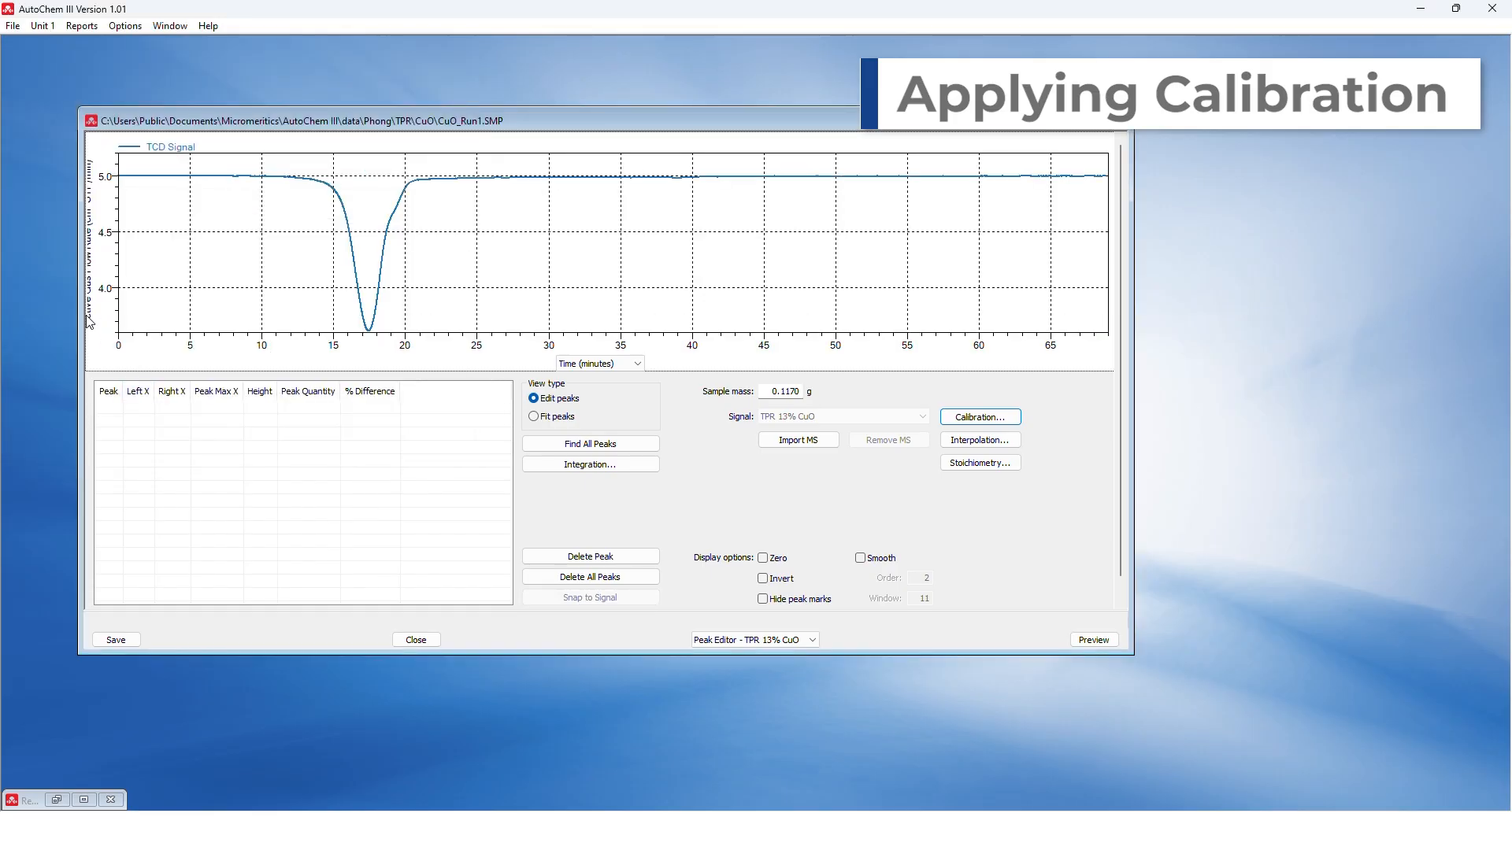
Mark the reduction peak manually with baseline points at about 8.5 and 32.7 minutes, and snap the starting point to the signal
drag(78, 317, 45, 317)
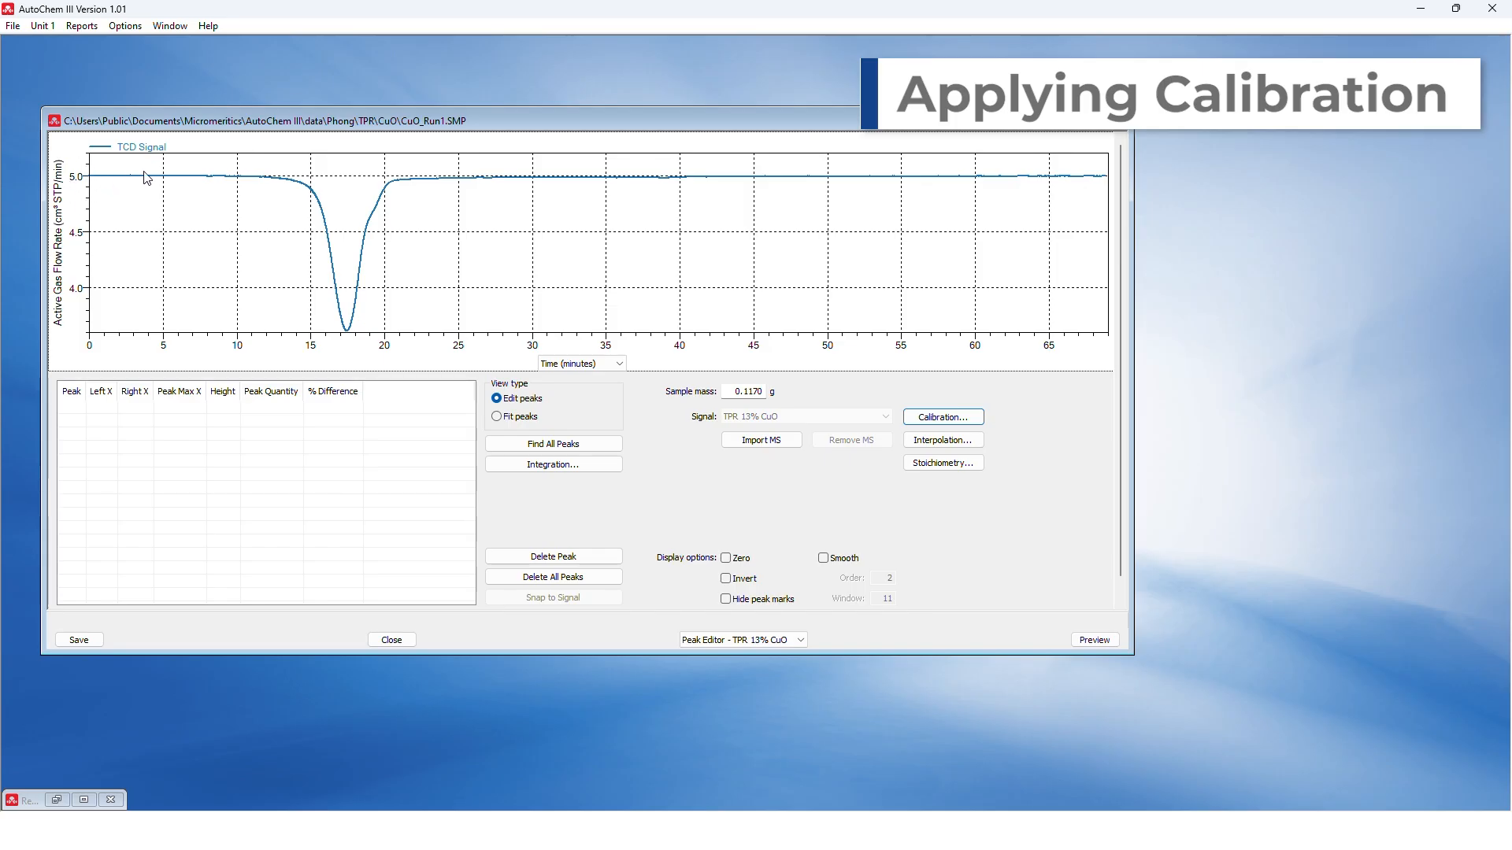
click(208, 178)
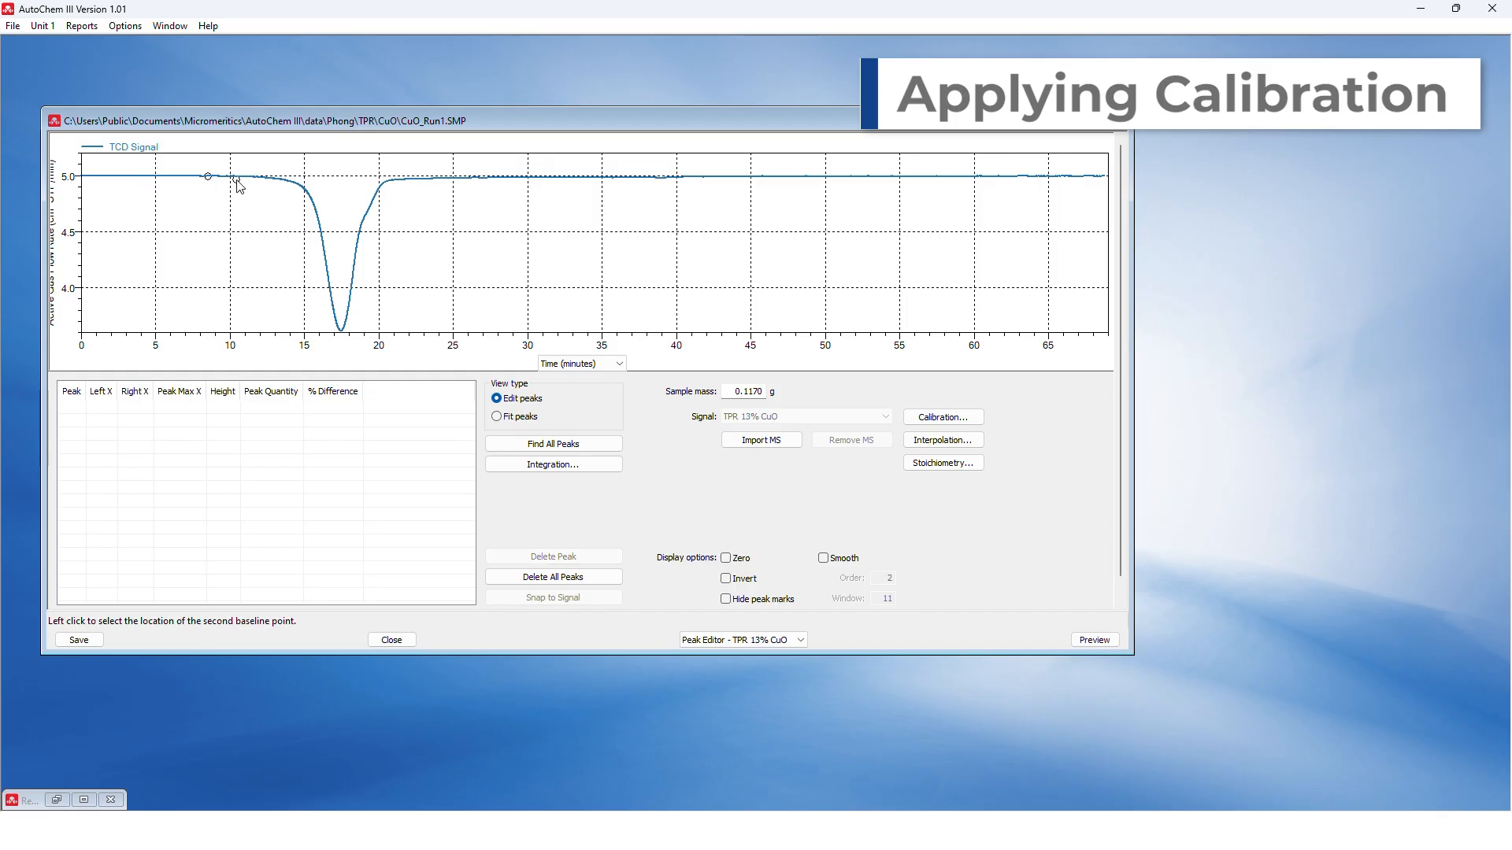
click(569, 179)
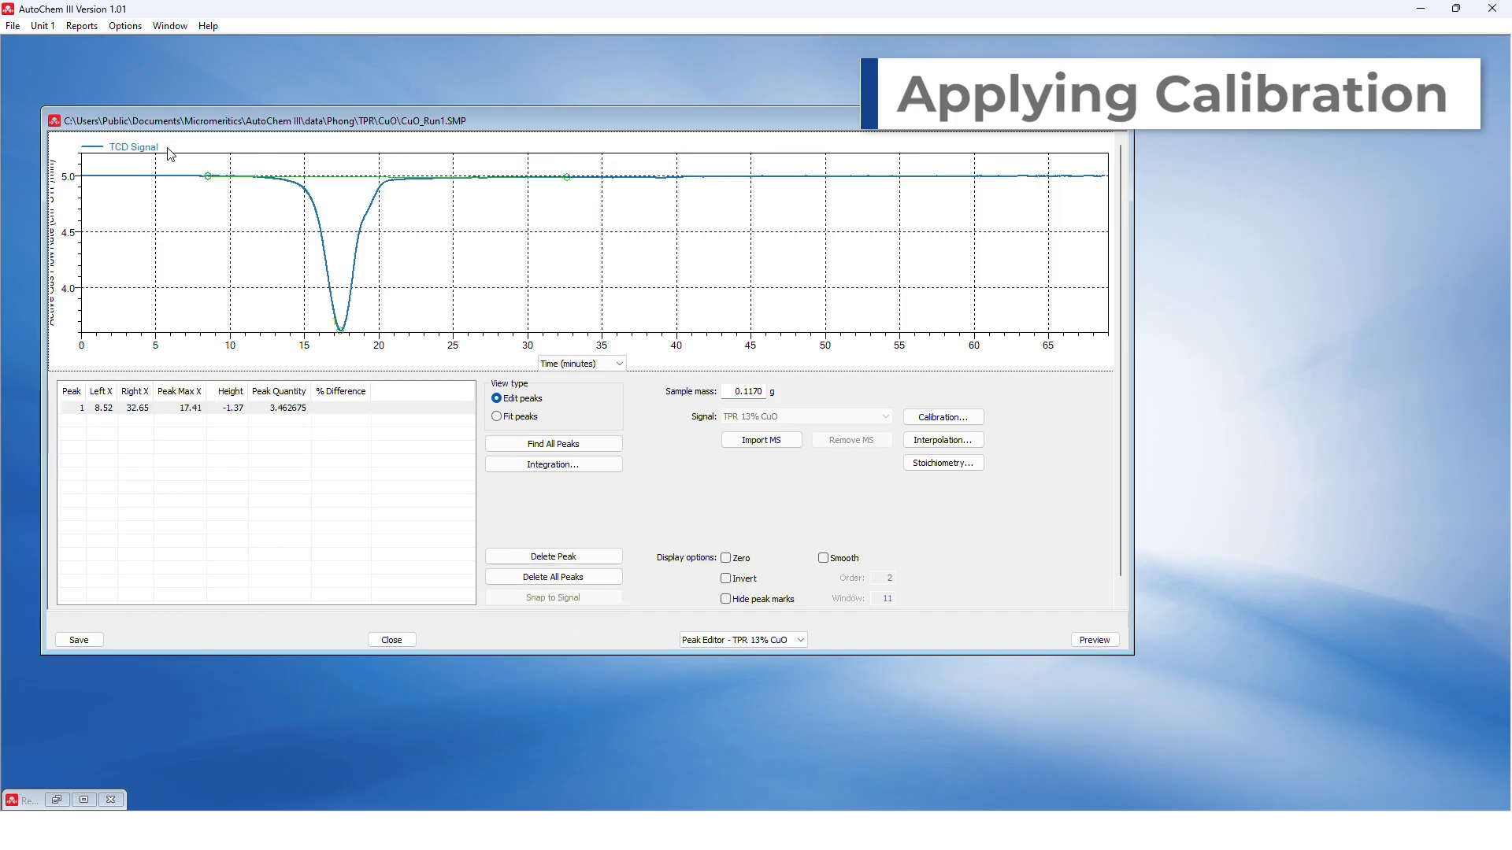
click(208, 178)
click(560, 599)
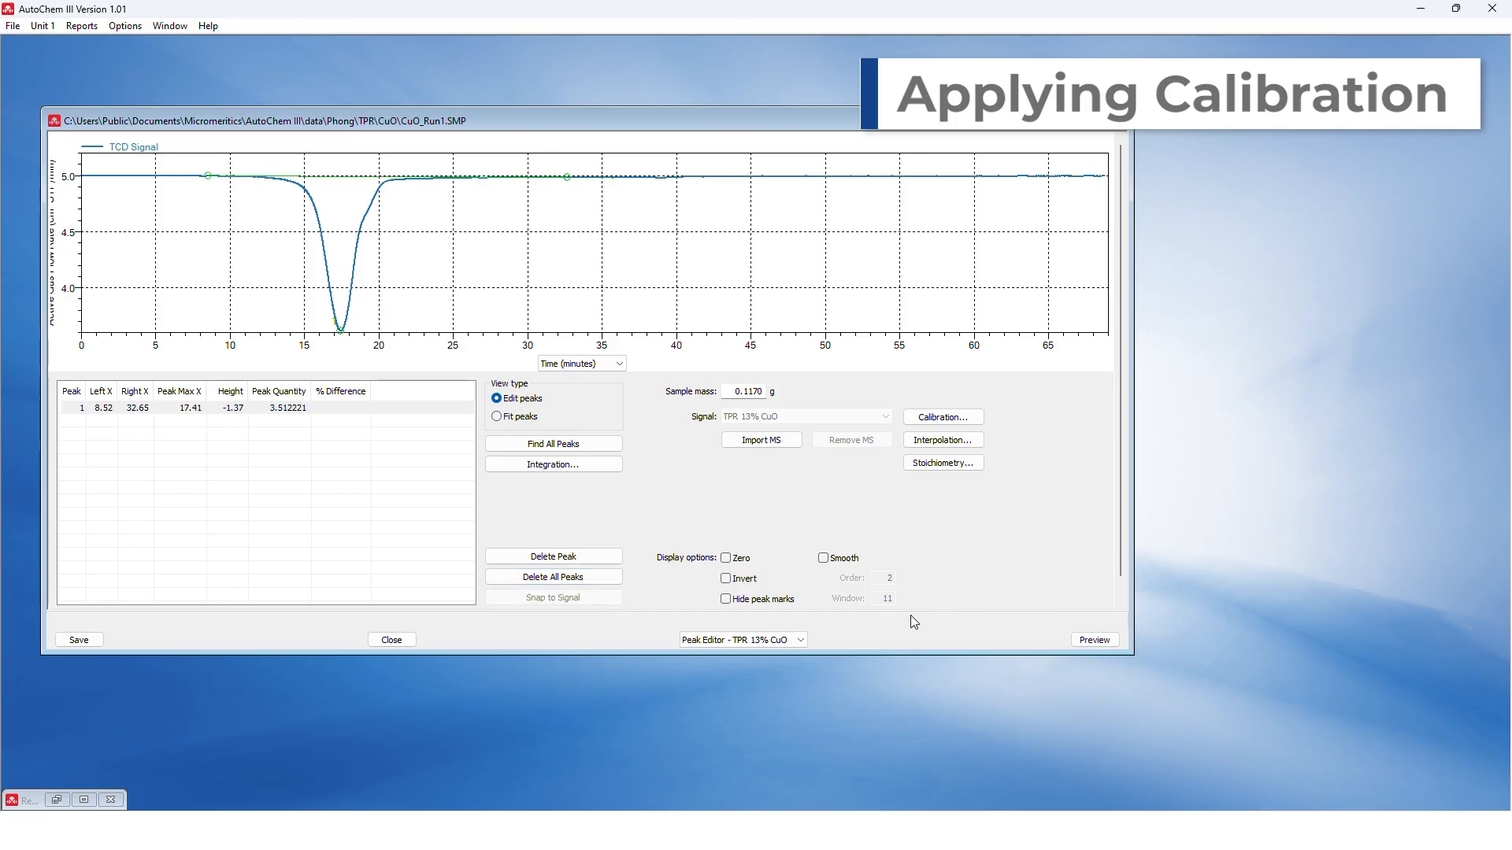
Preview the summary report with the calibration applied and move the report window away from the peak editor
click(1101, 644)
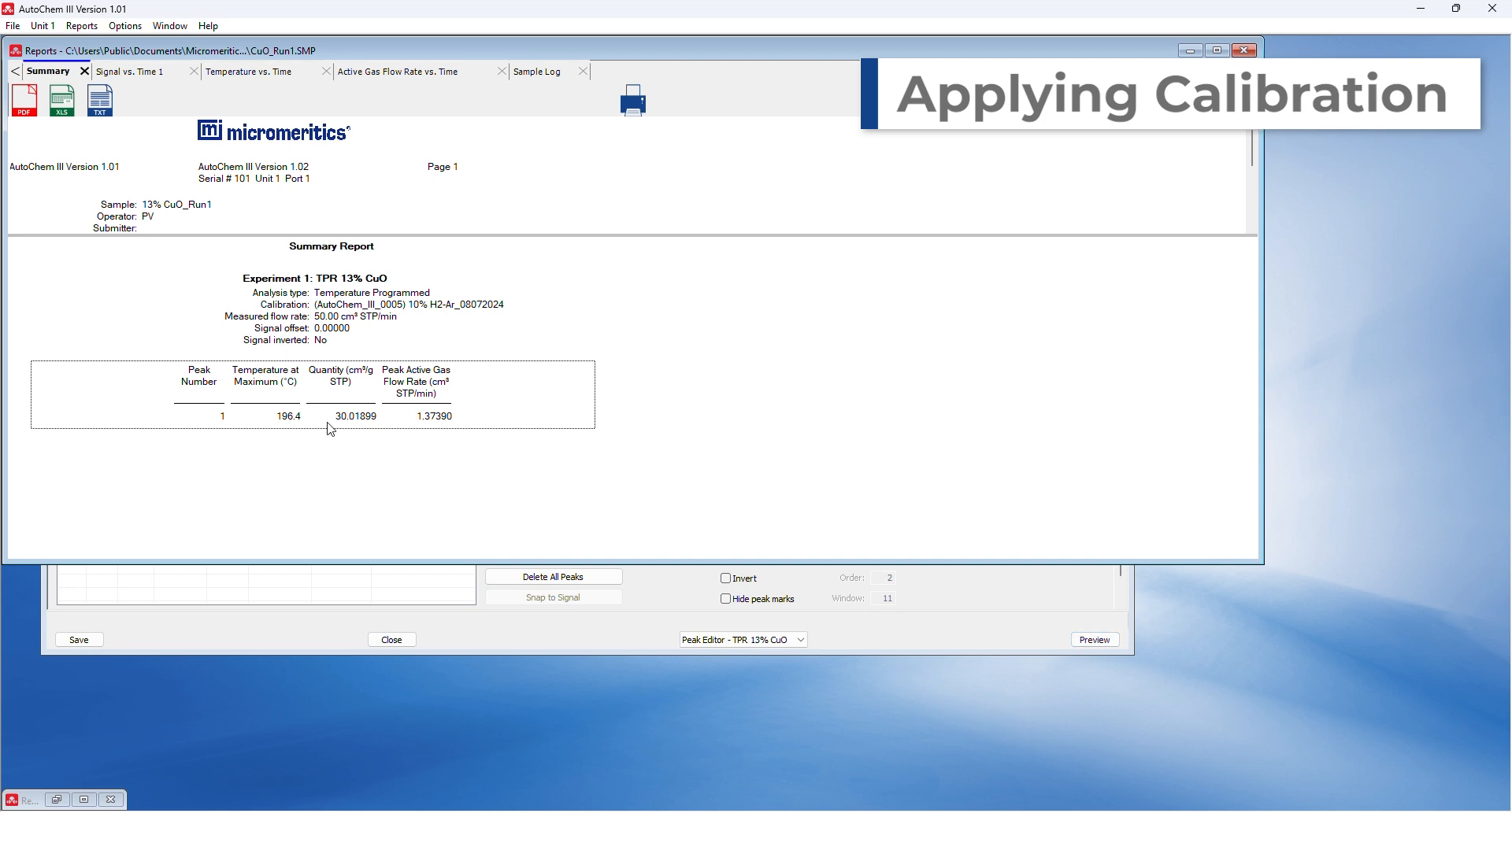
drag(503, 51, 748, 292)
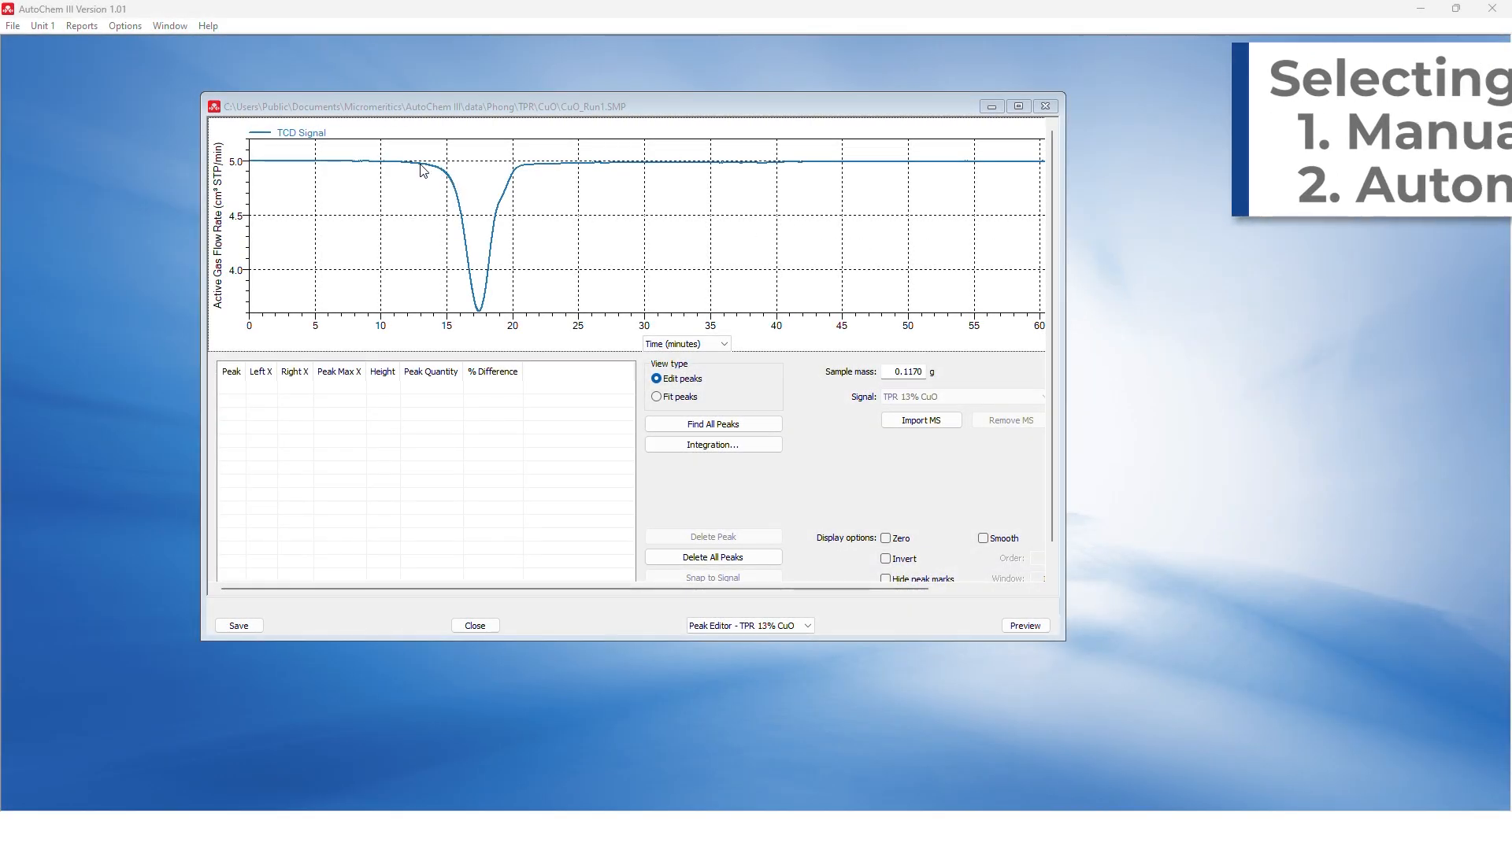
Mark the peak manually with baseline points at about 8.5 and 26 minutes, and delete that peak
click(357, 164)
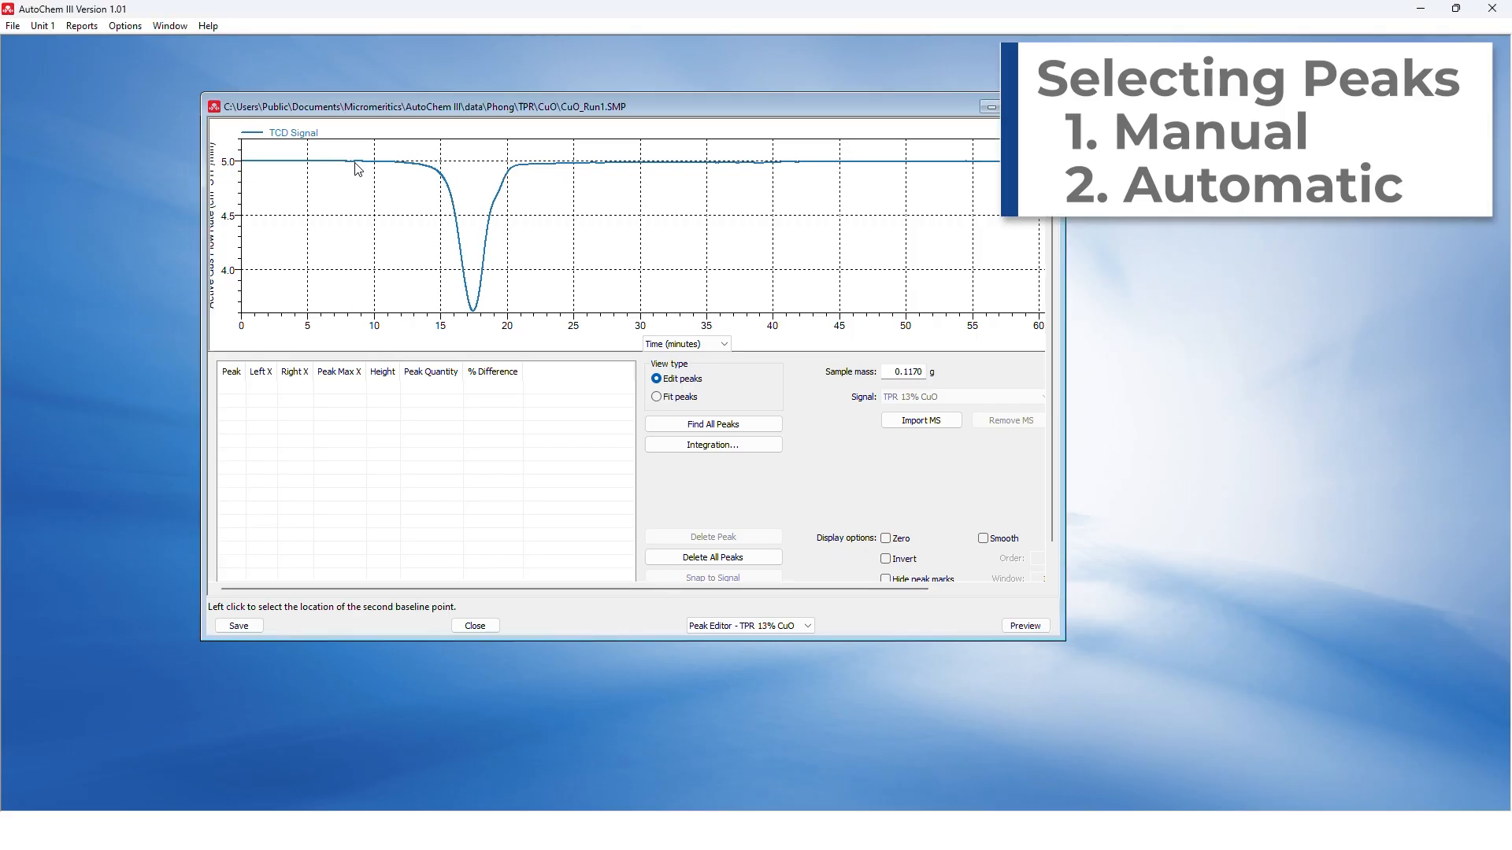
click(591, 166)
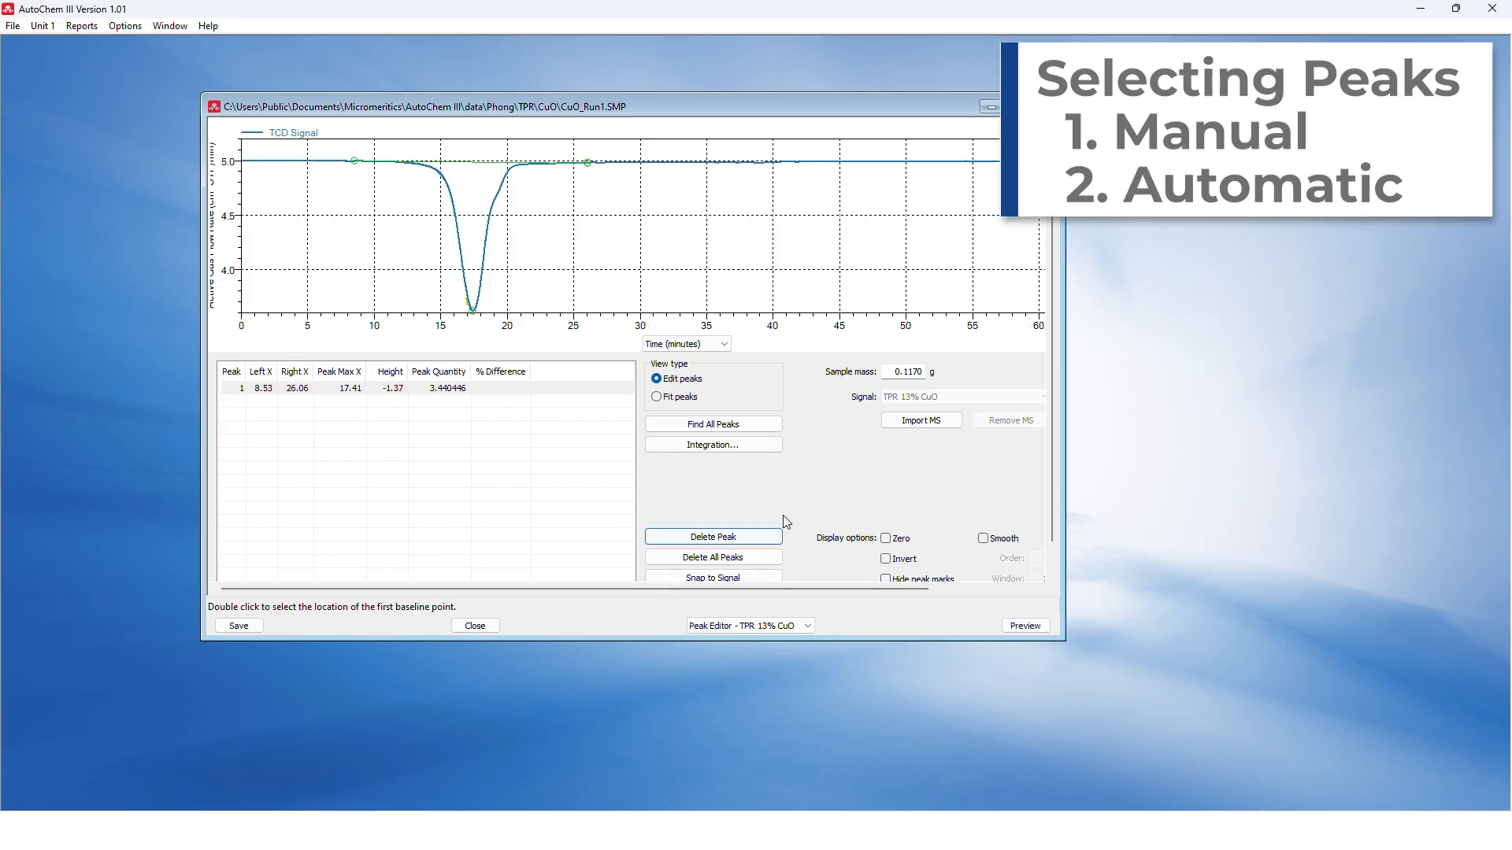
click(770, 537)
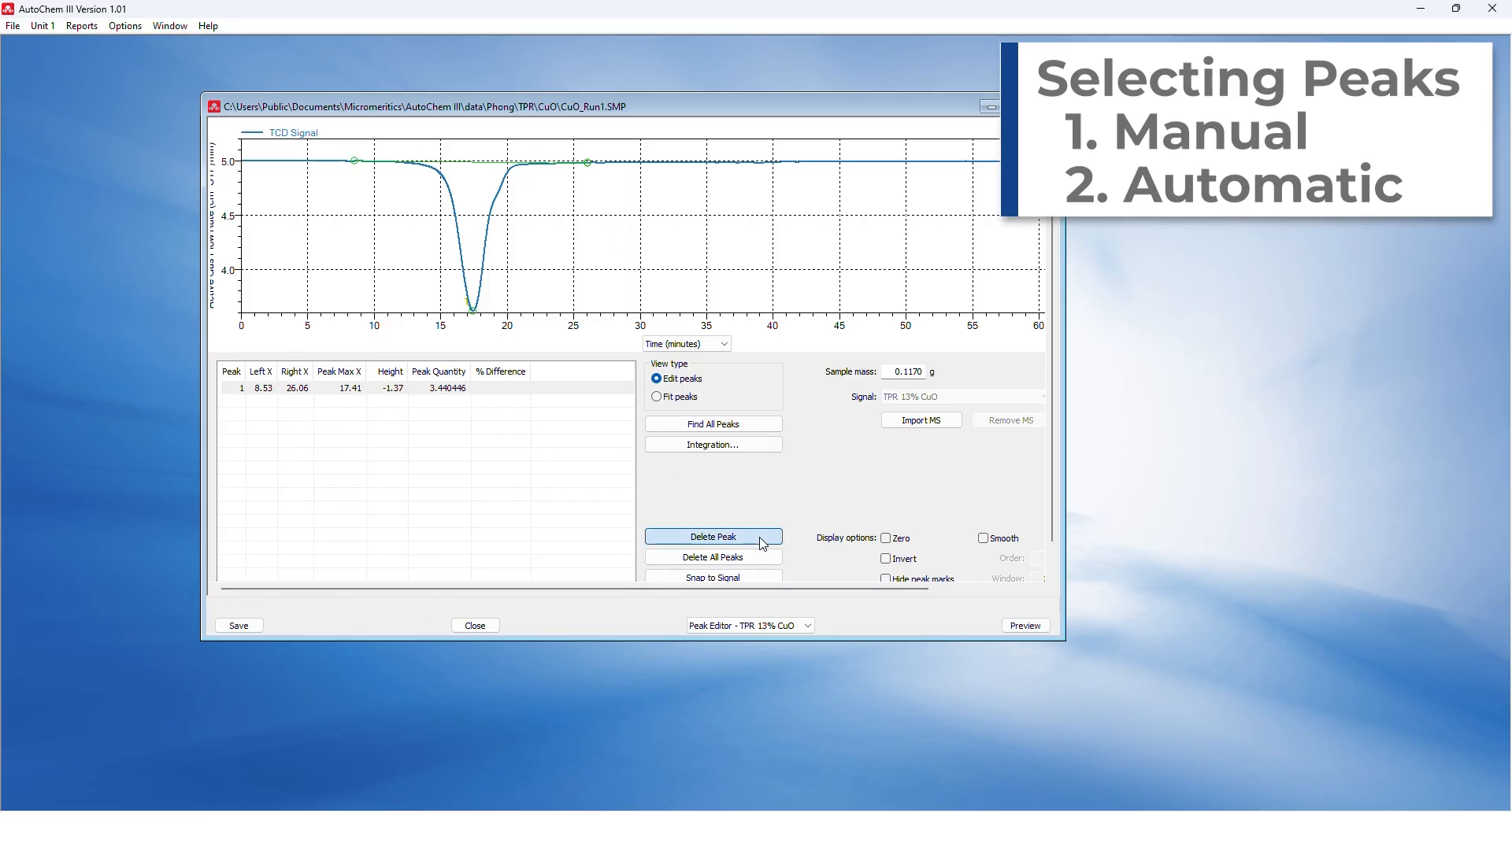
Find all peaks automatically, and adjust the detected peak's baseline points to about 8.65 and 27 minutes
click(727, 432)
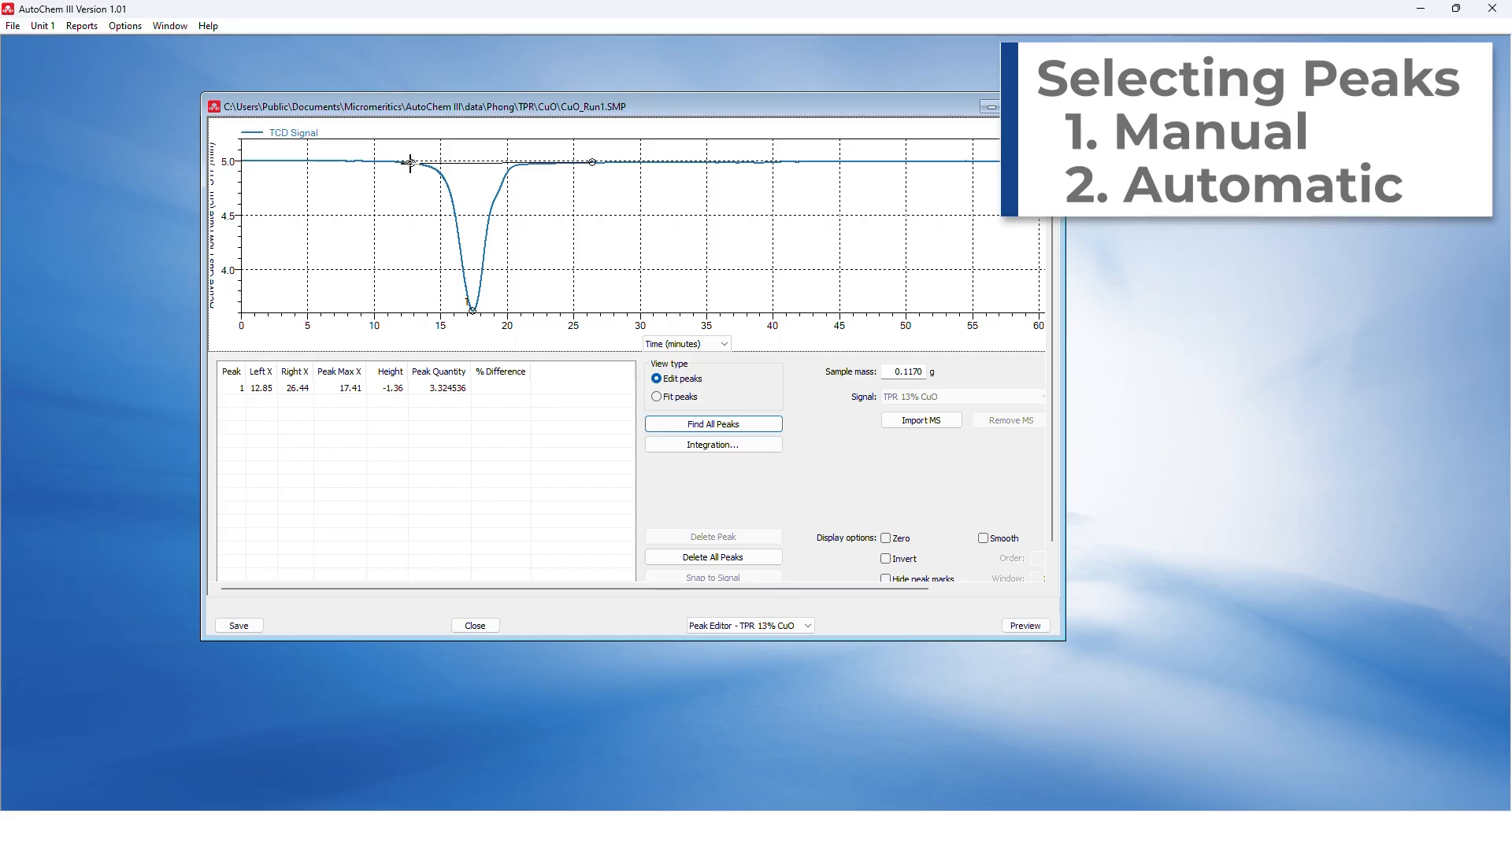
click(410, 163)
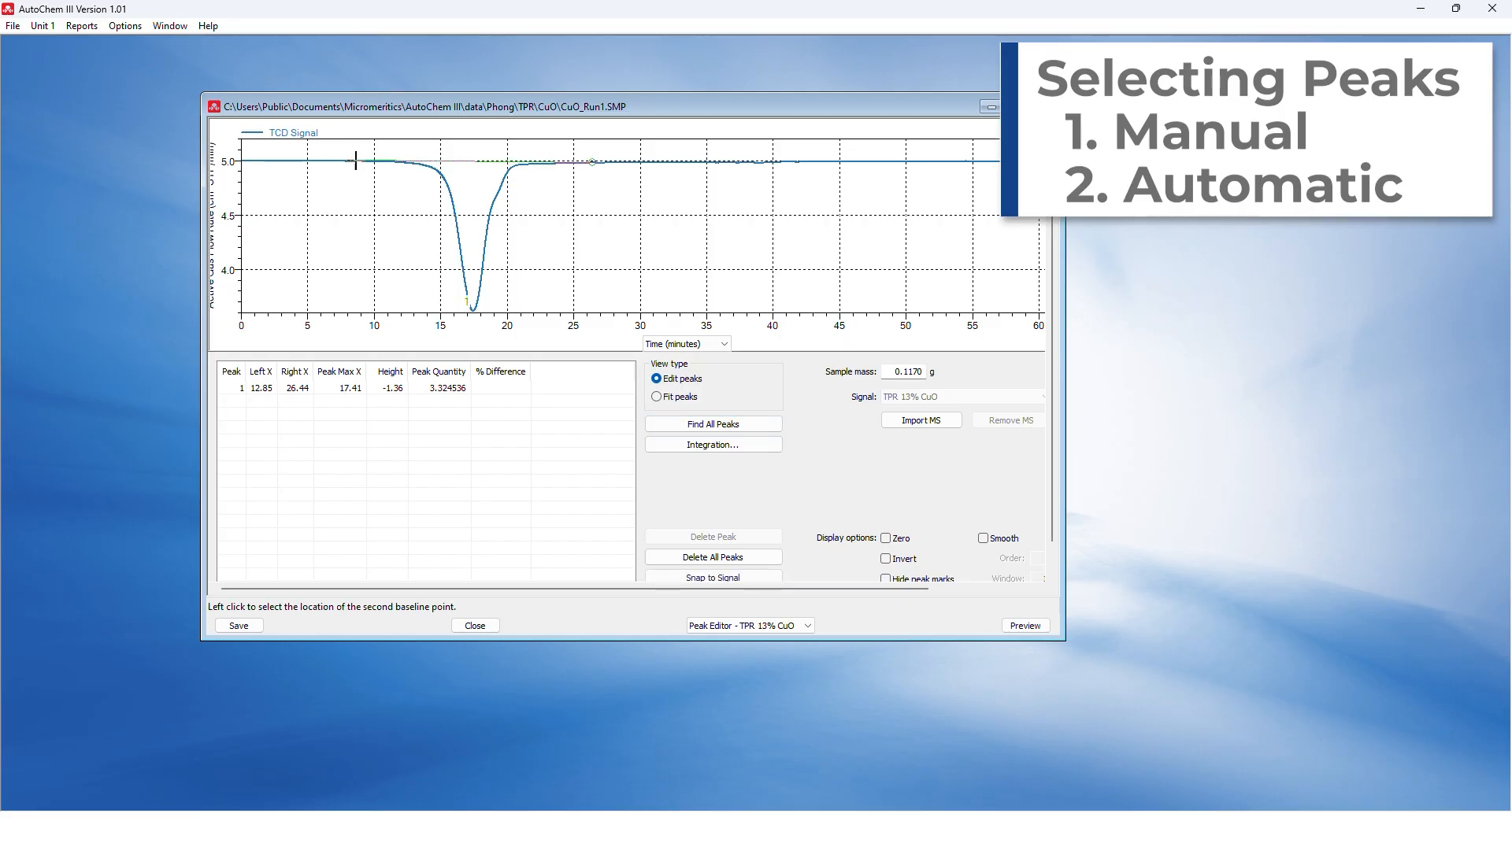
click(356, 160)
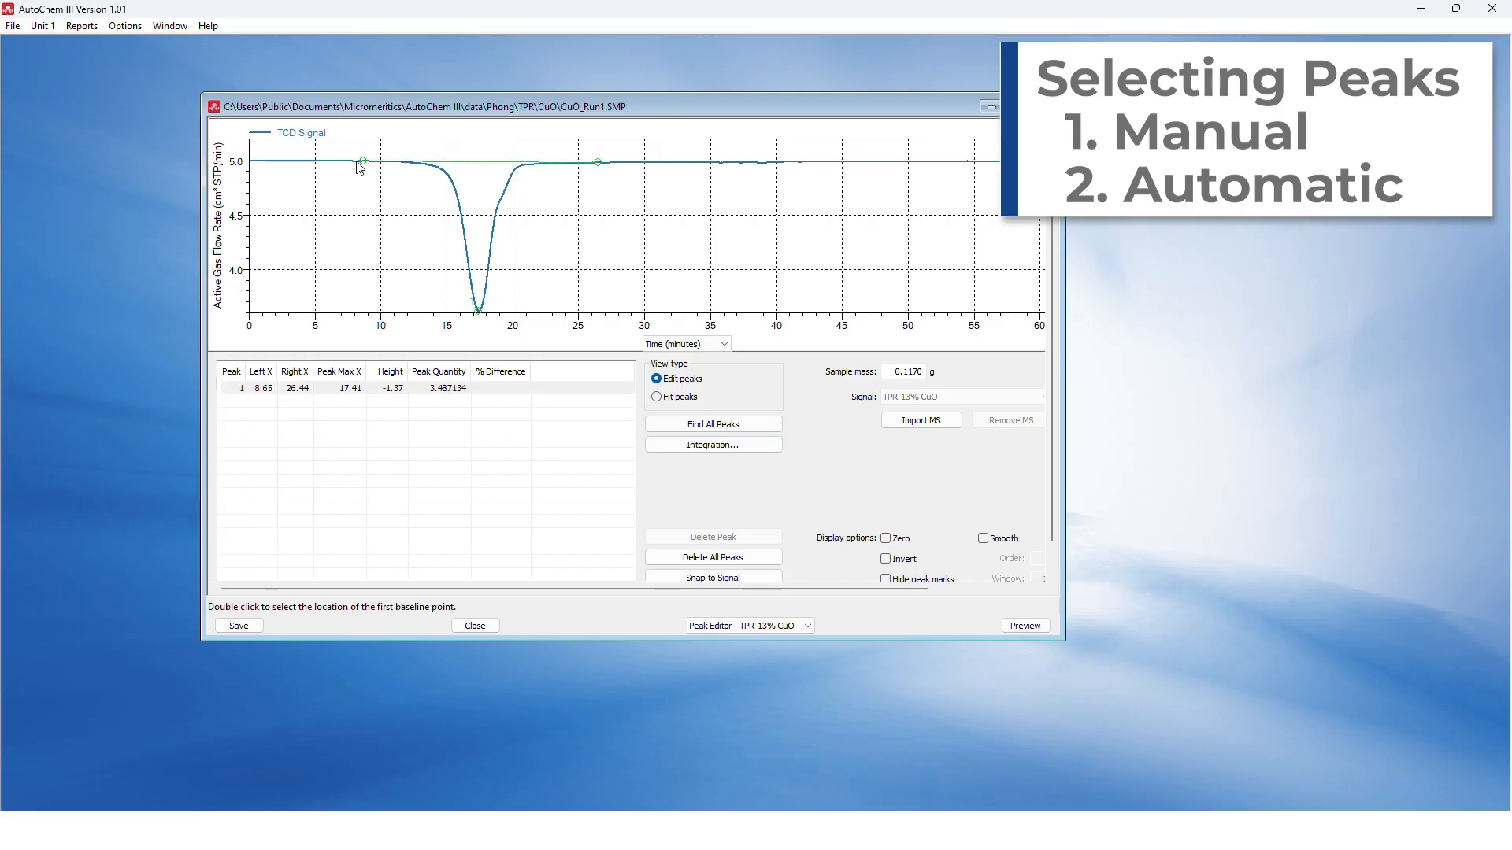
click(596, 163)
click(606, 163)
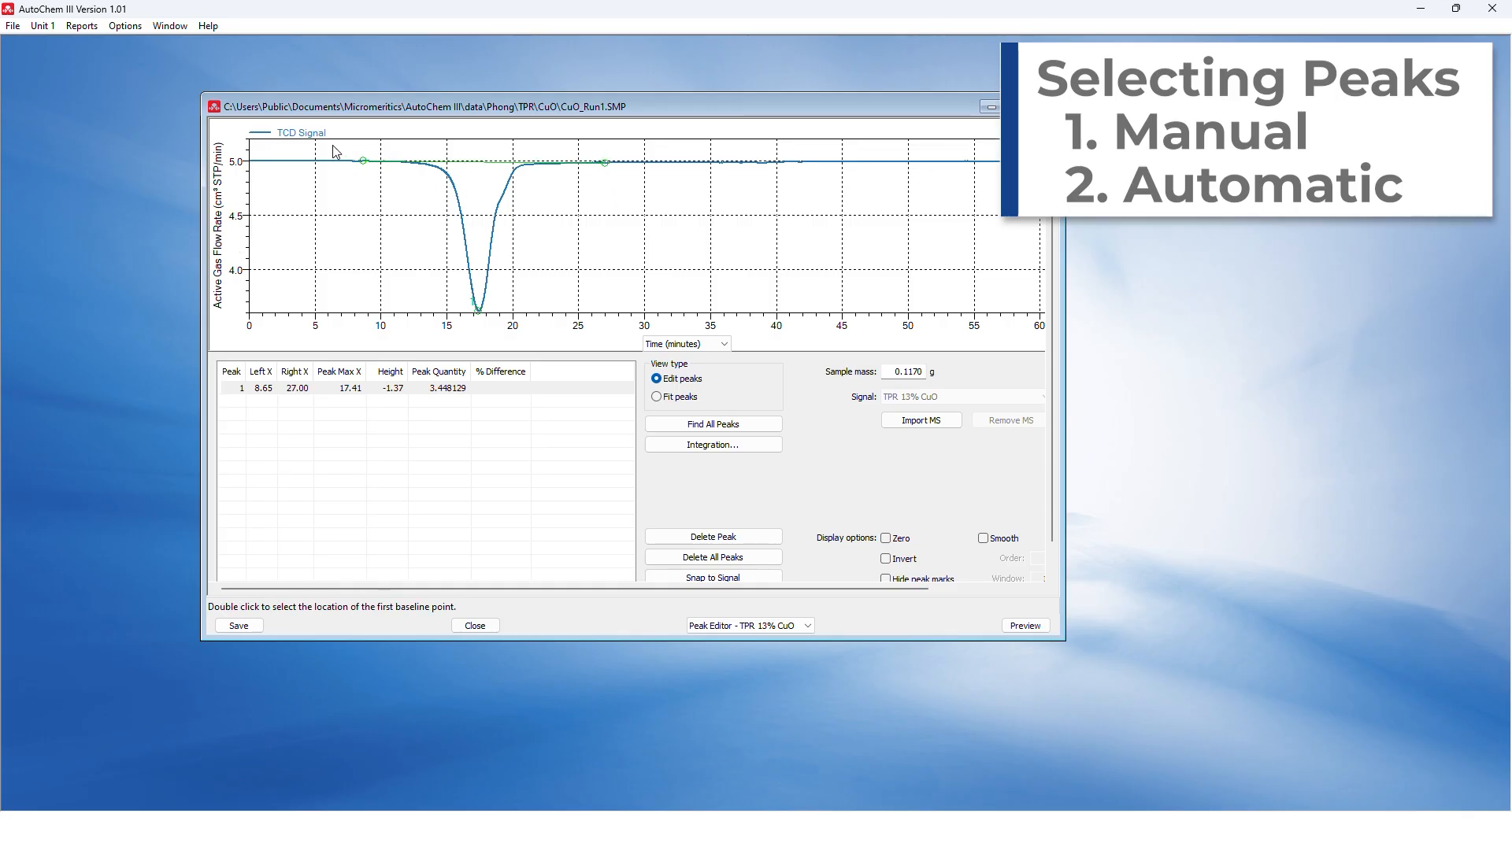
Snap both the starting and ending baseline points of the detected peak to the signal
drag(304, 146, 704, 244)
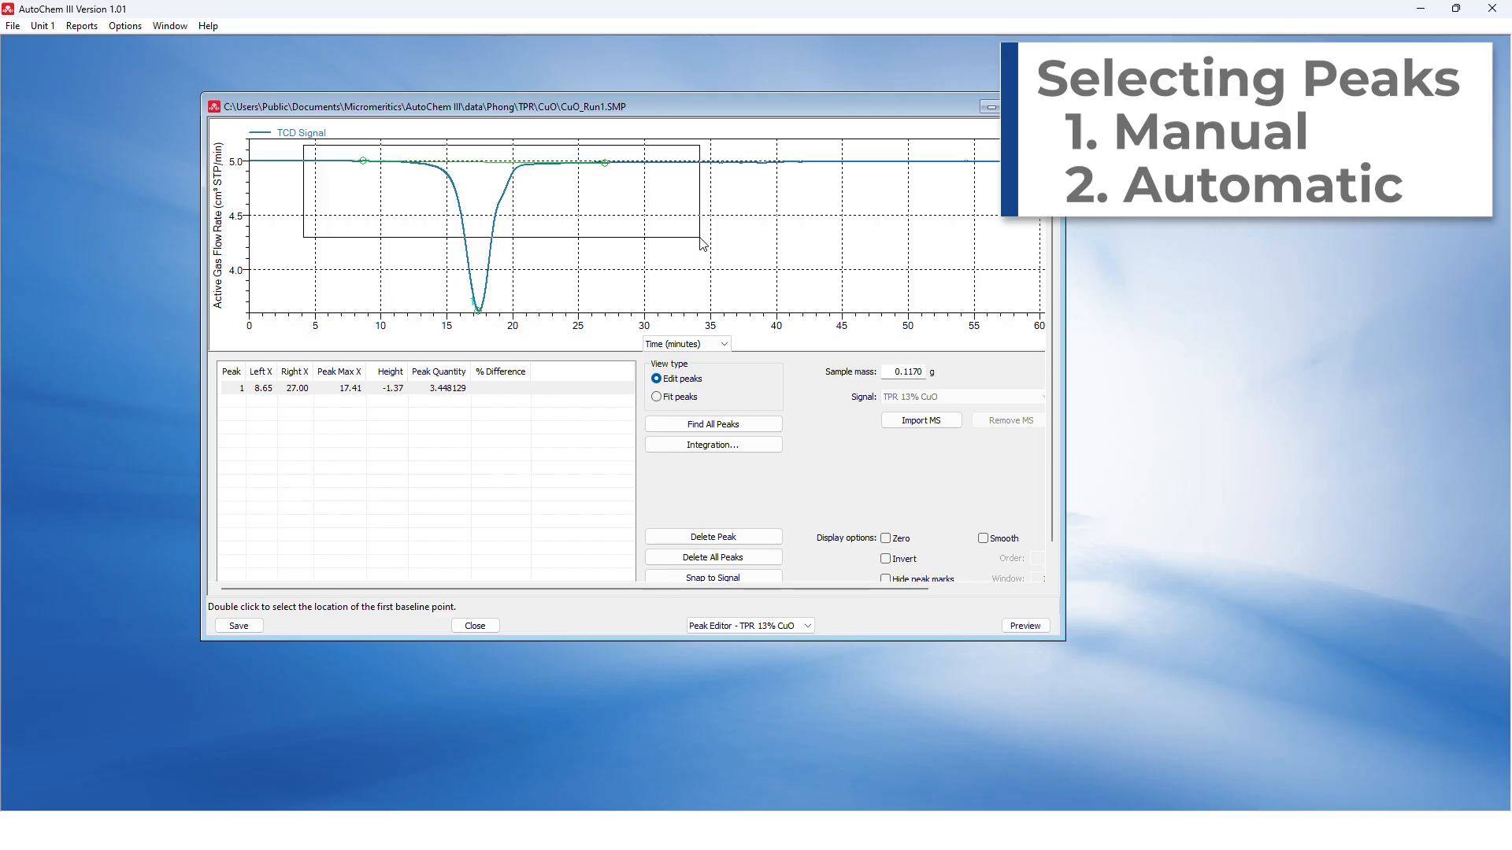
drag(704, 245, 702, 244)
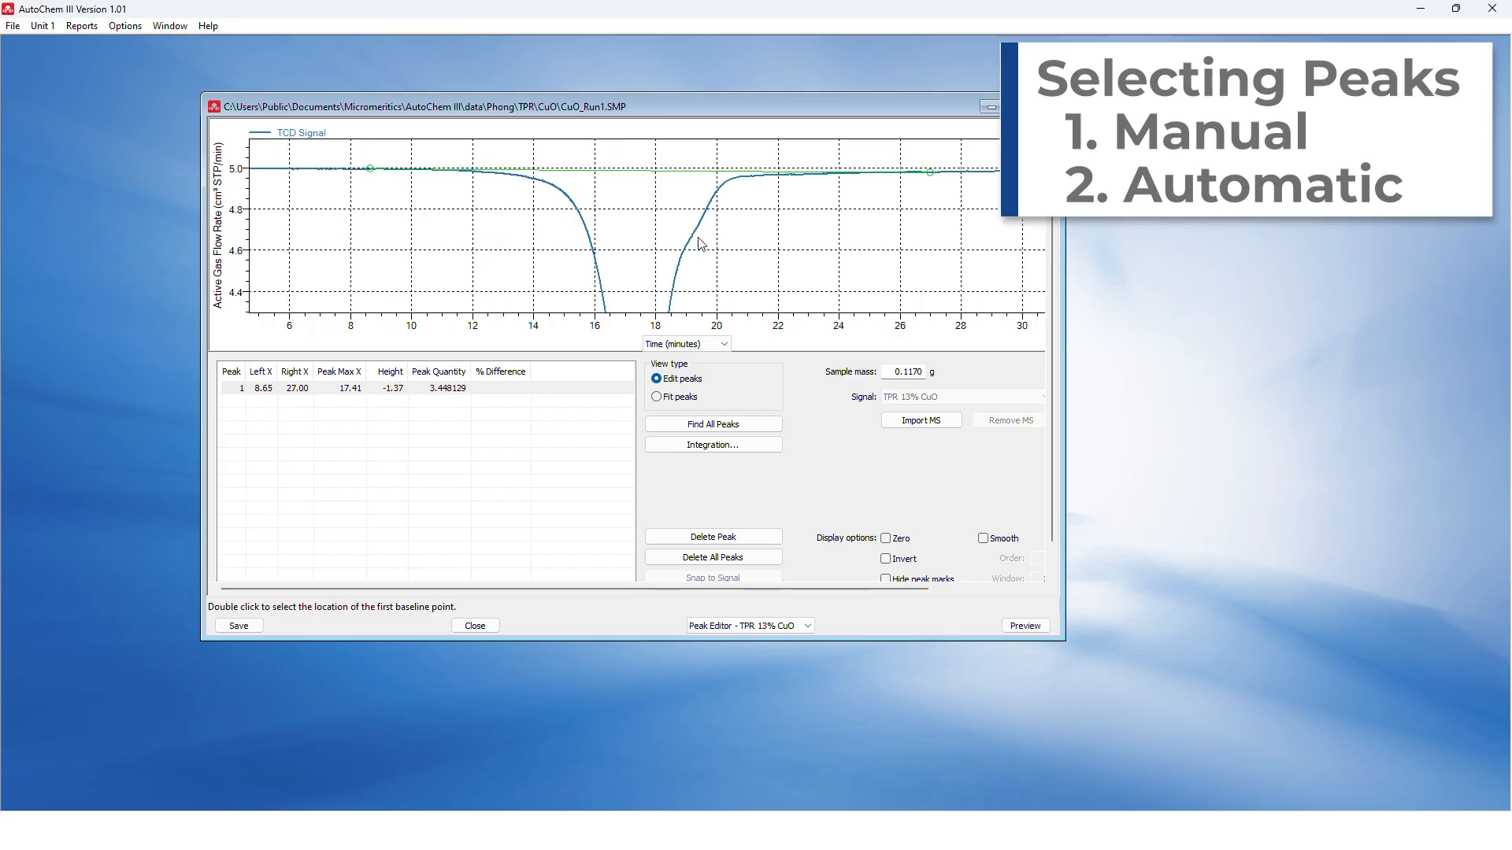
click(368, 168)
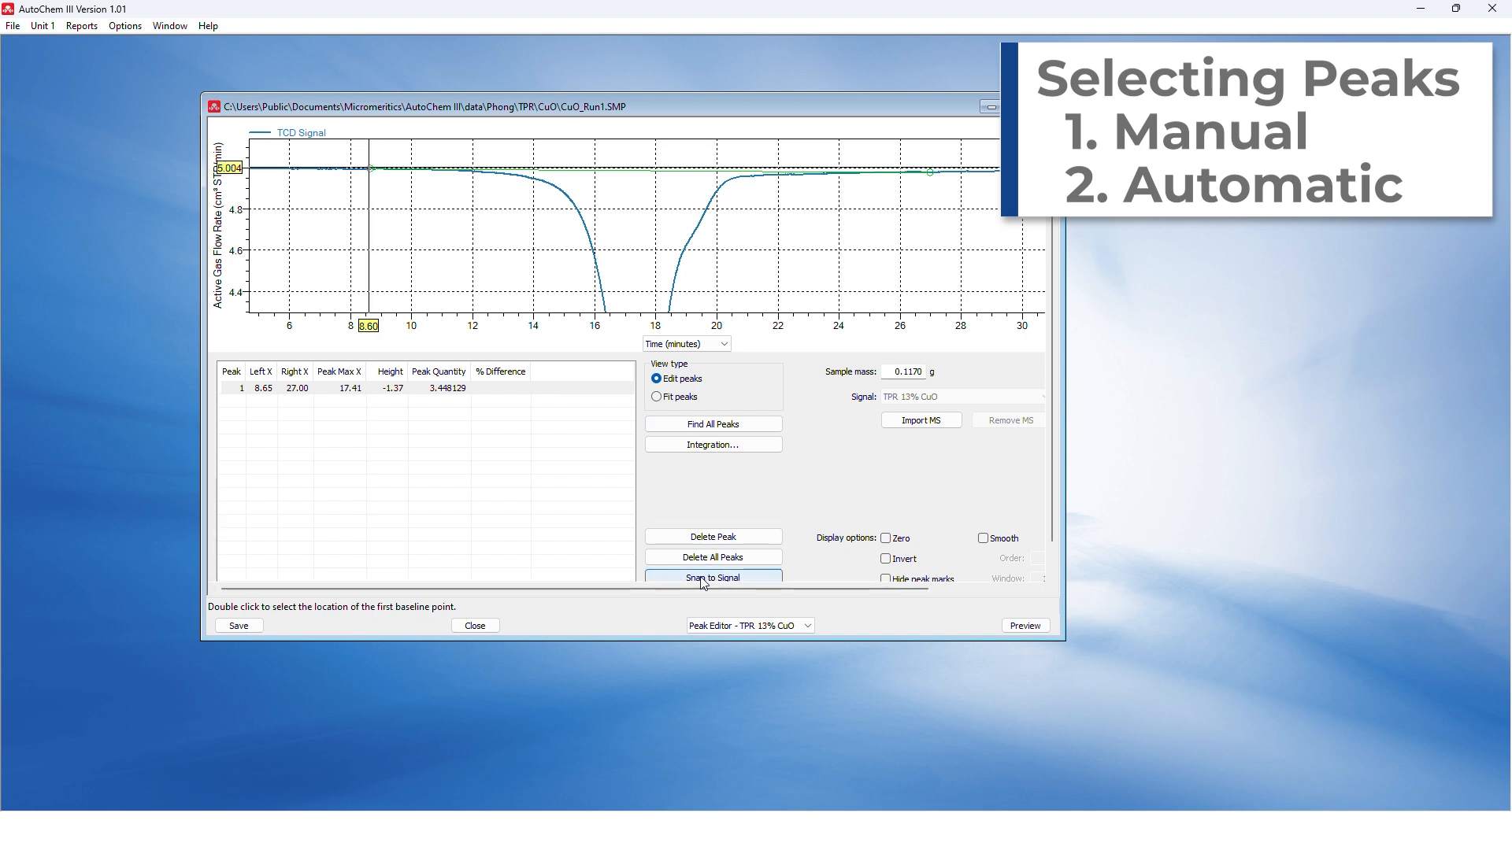
click(754, 577)
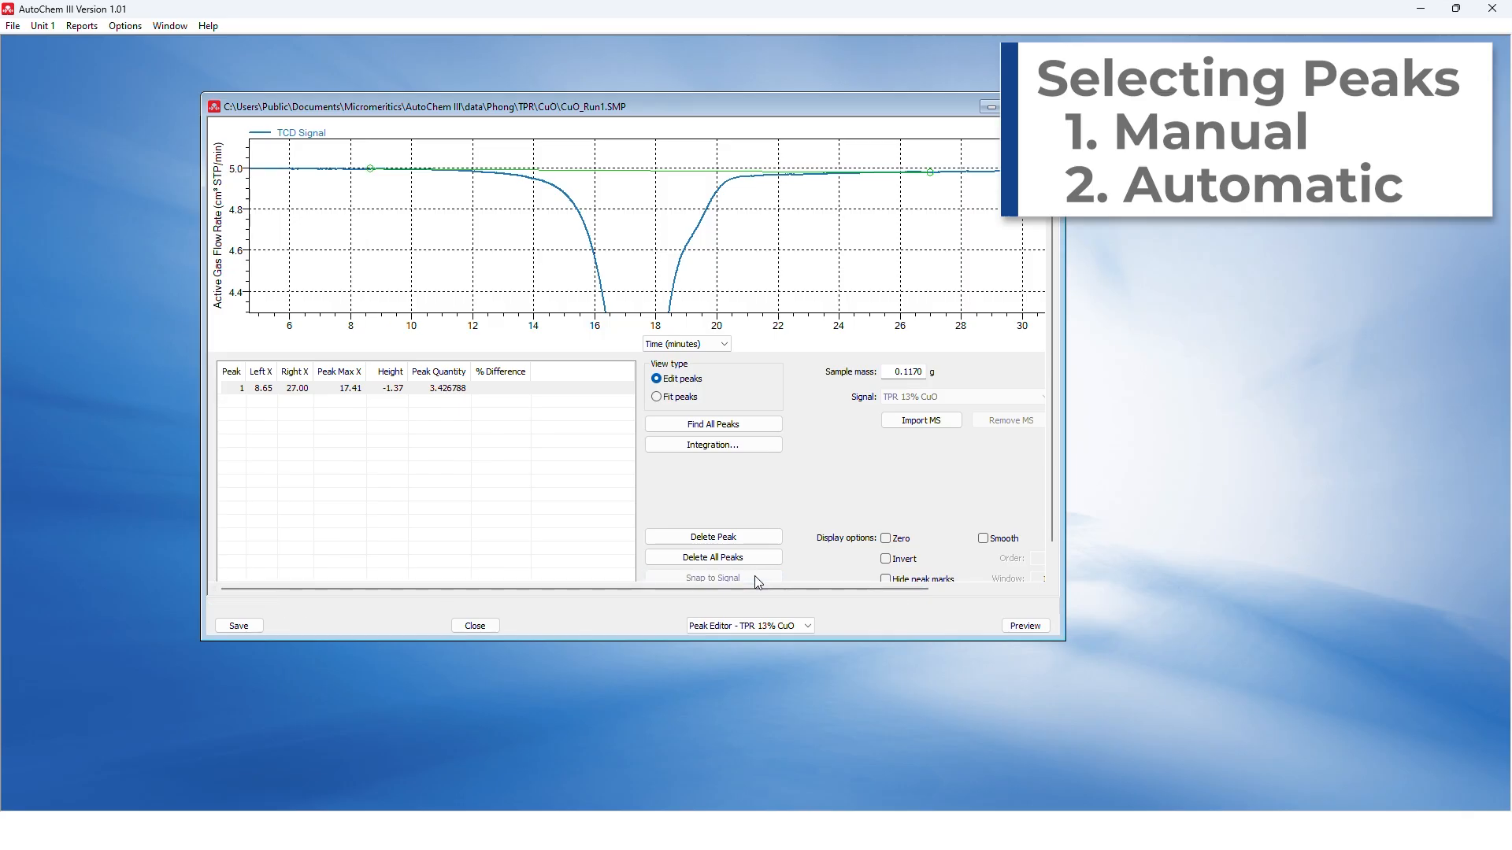
double_click(930, 170)
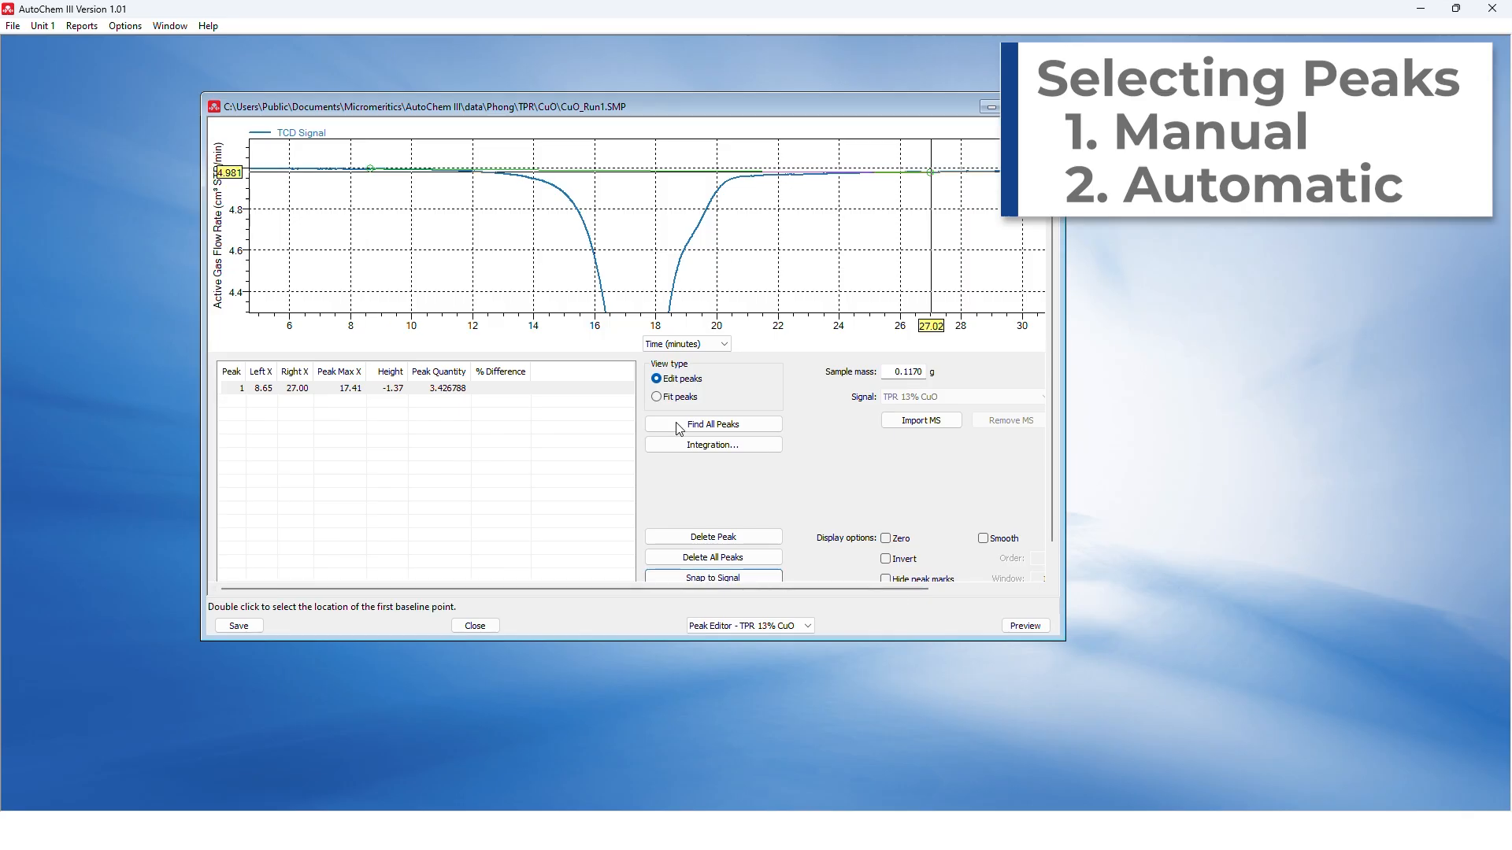
click(747, 580)
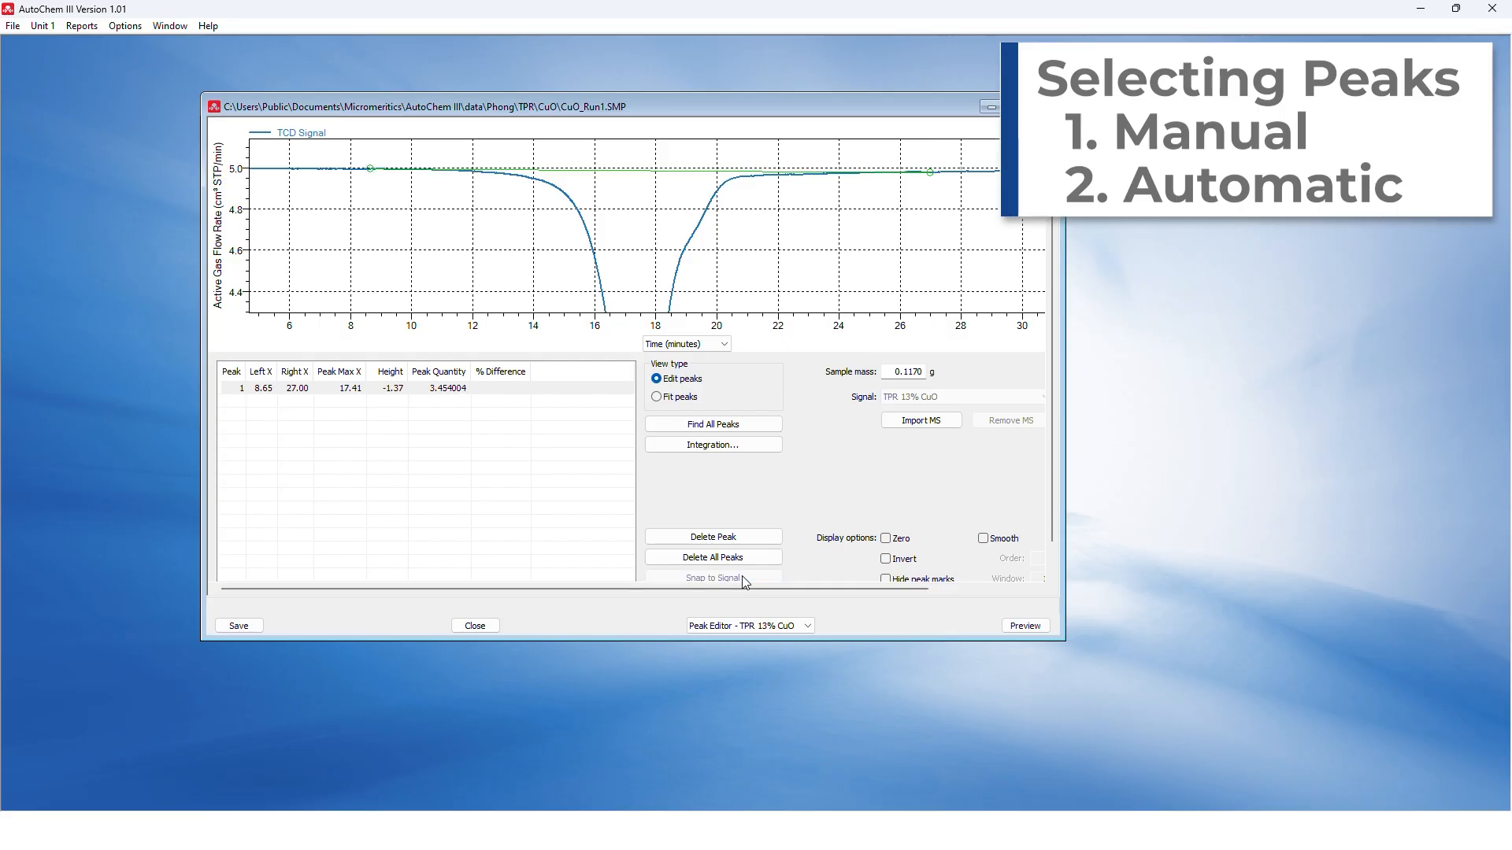
right_click(803, 267)
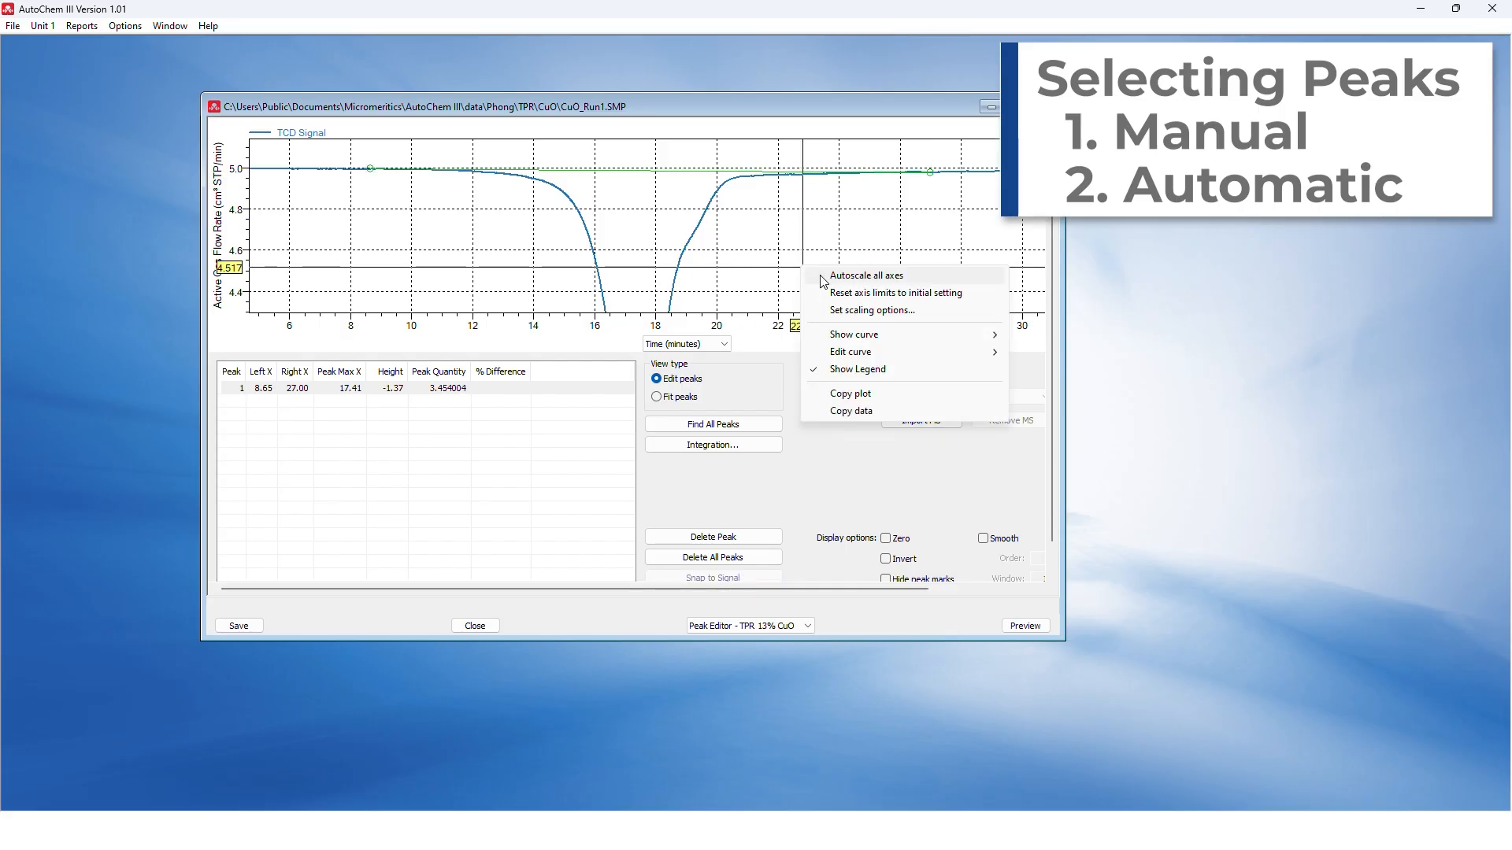
click(846, 283)
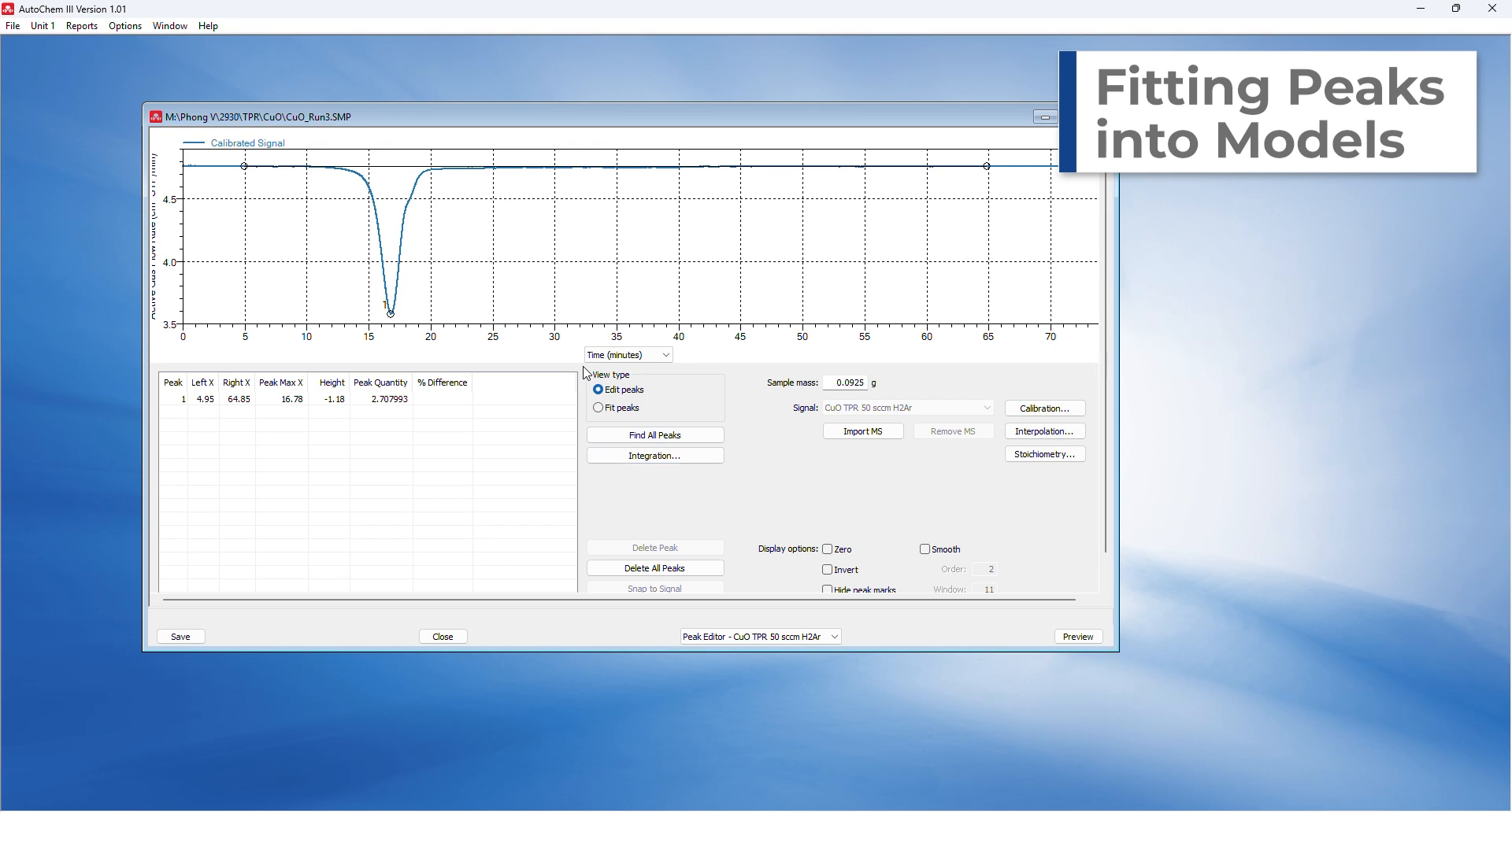
Fit the imported standard peak of CuO_Run3 with the Gaussian model and optimize the peak fit
click(600, 408)
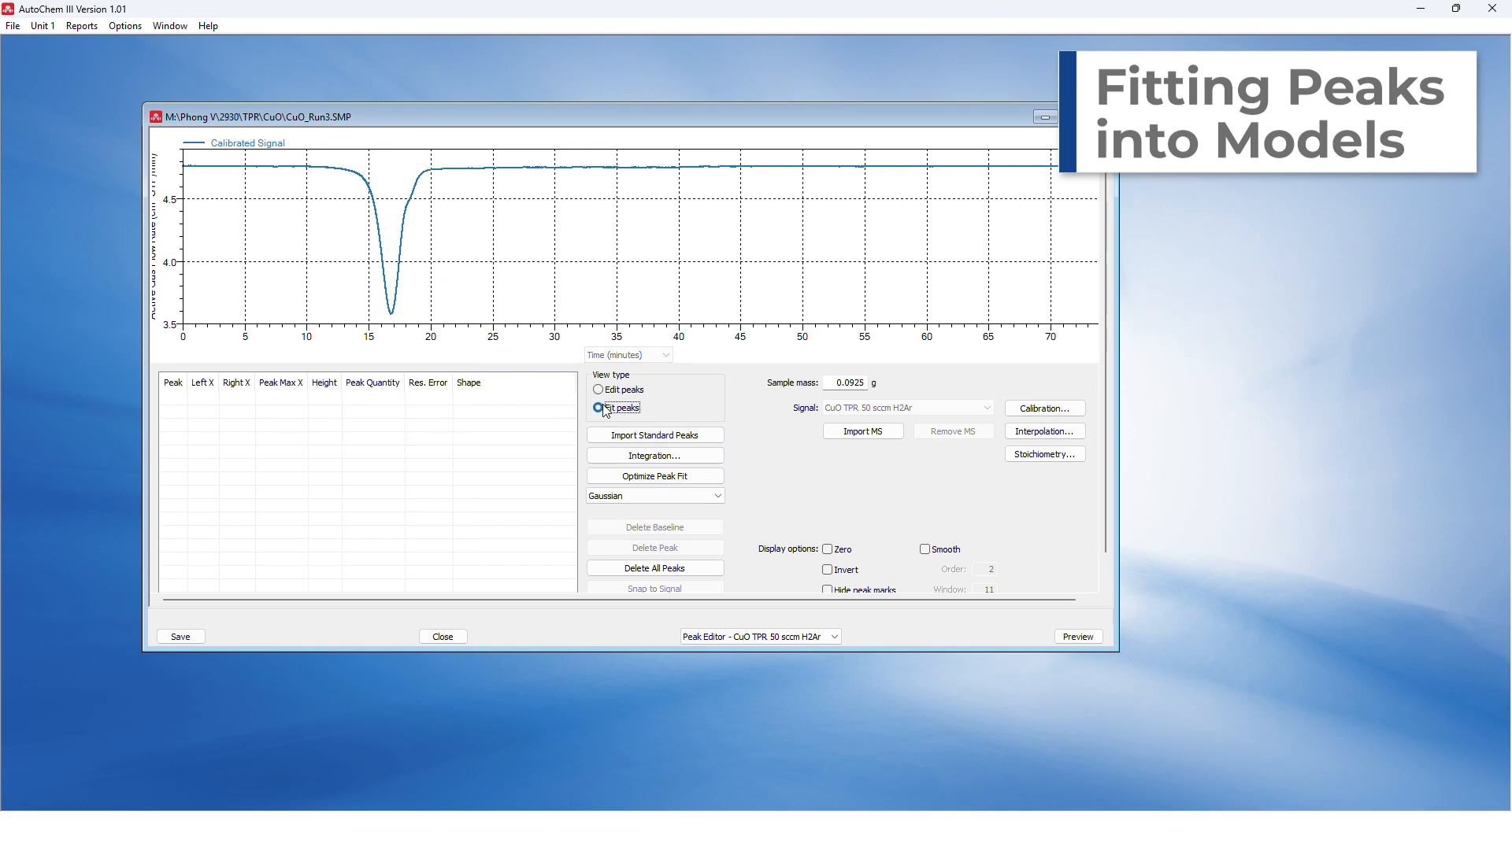
click(649, 498)
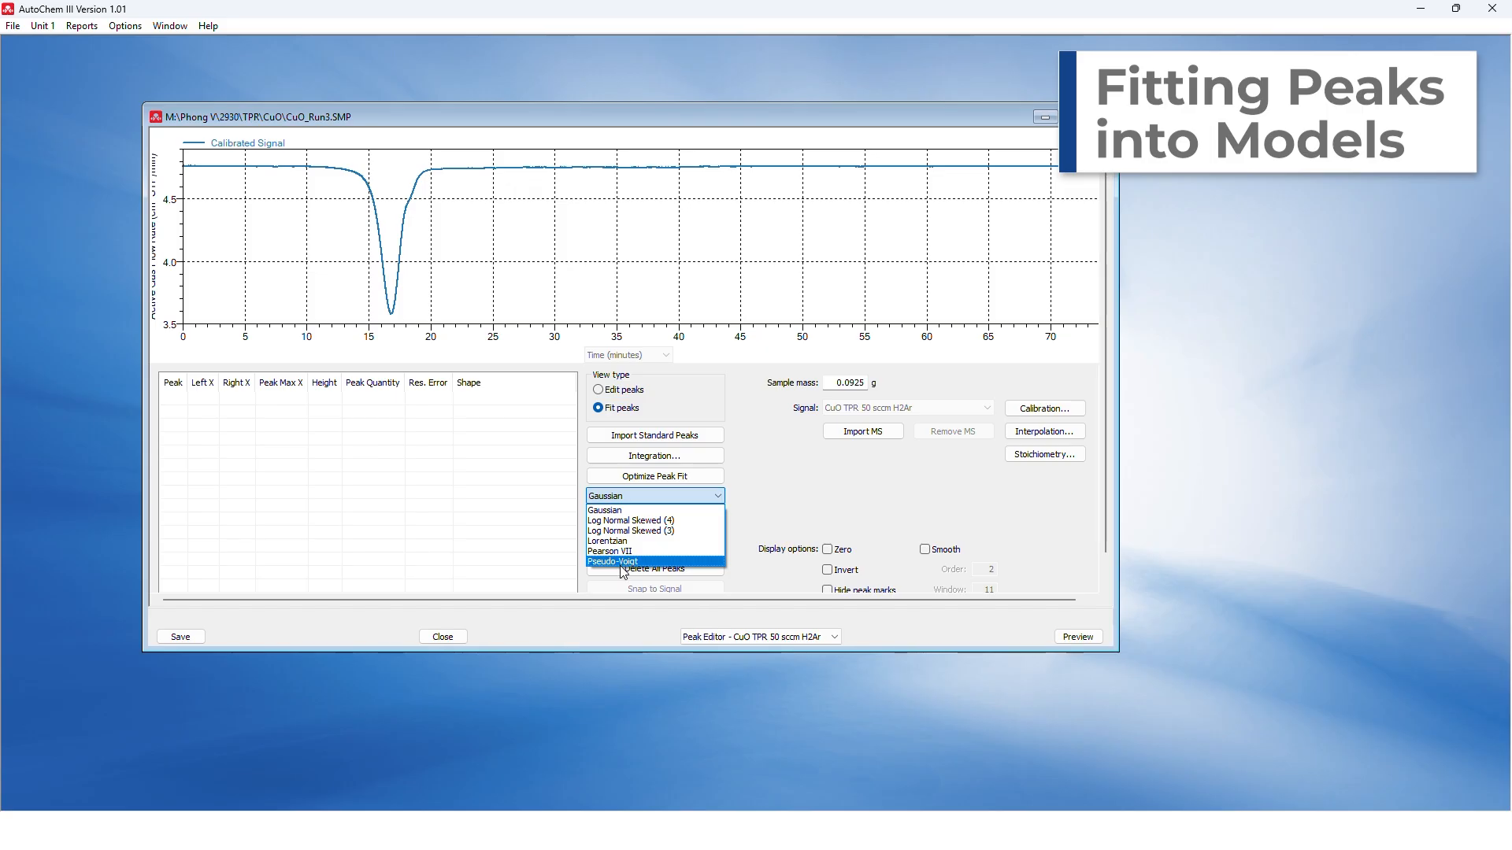
click(654, 511)
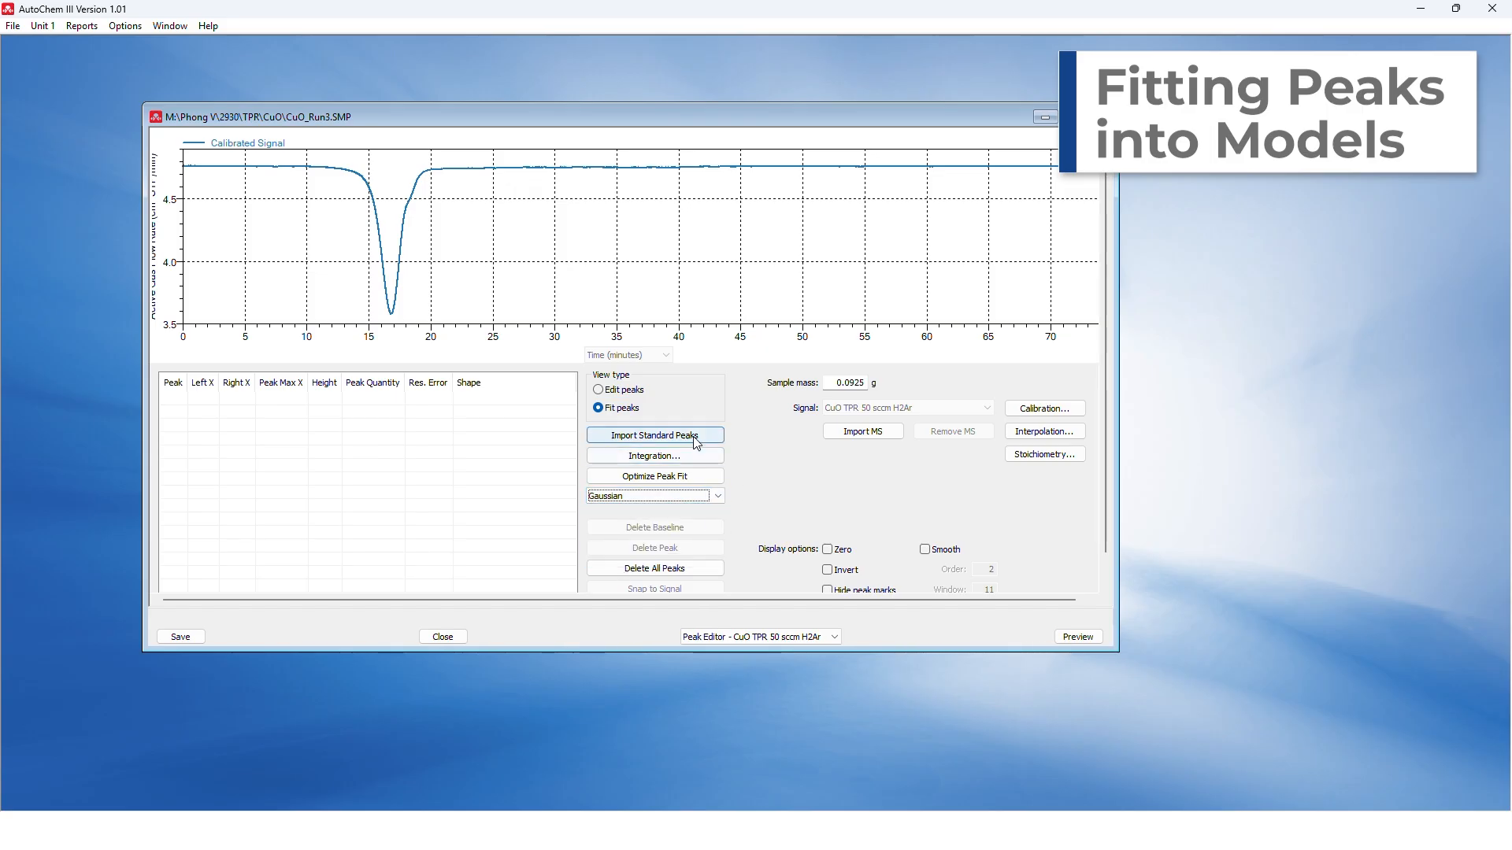
click(658, 442)
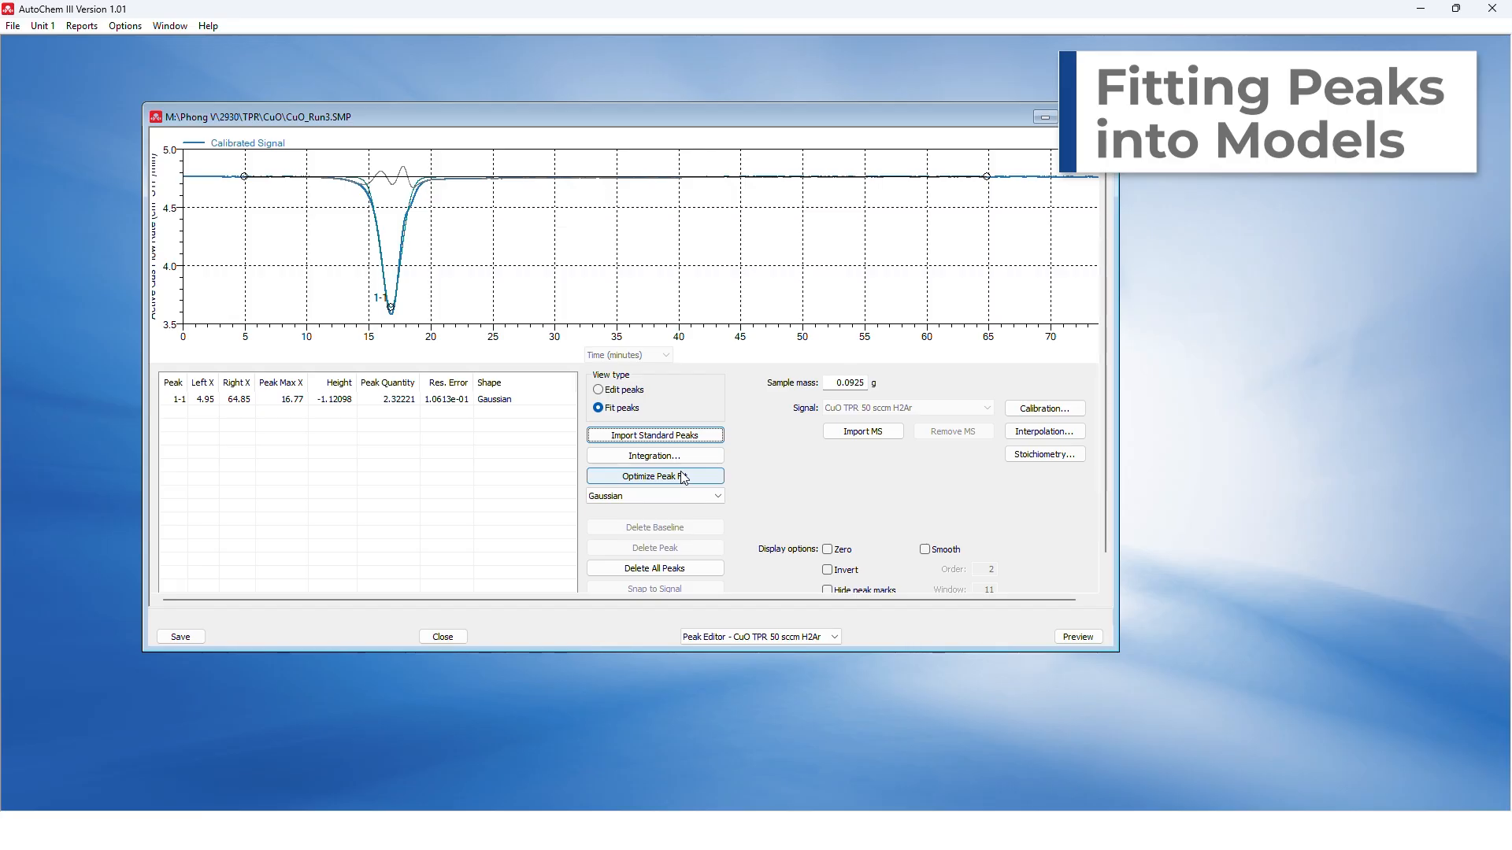
click(669, 480)
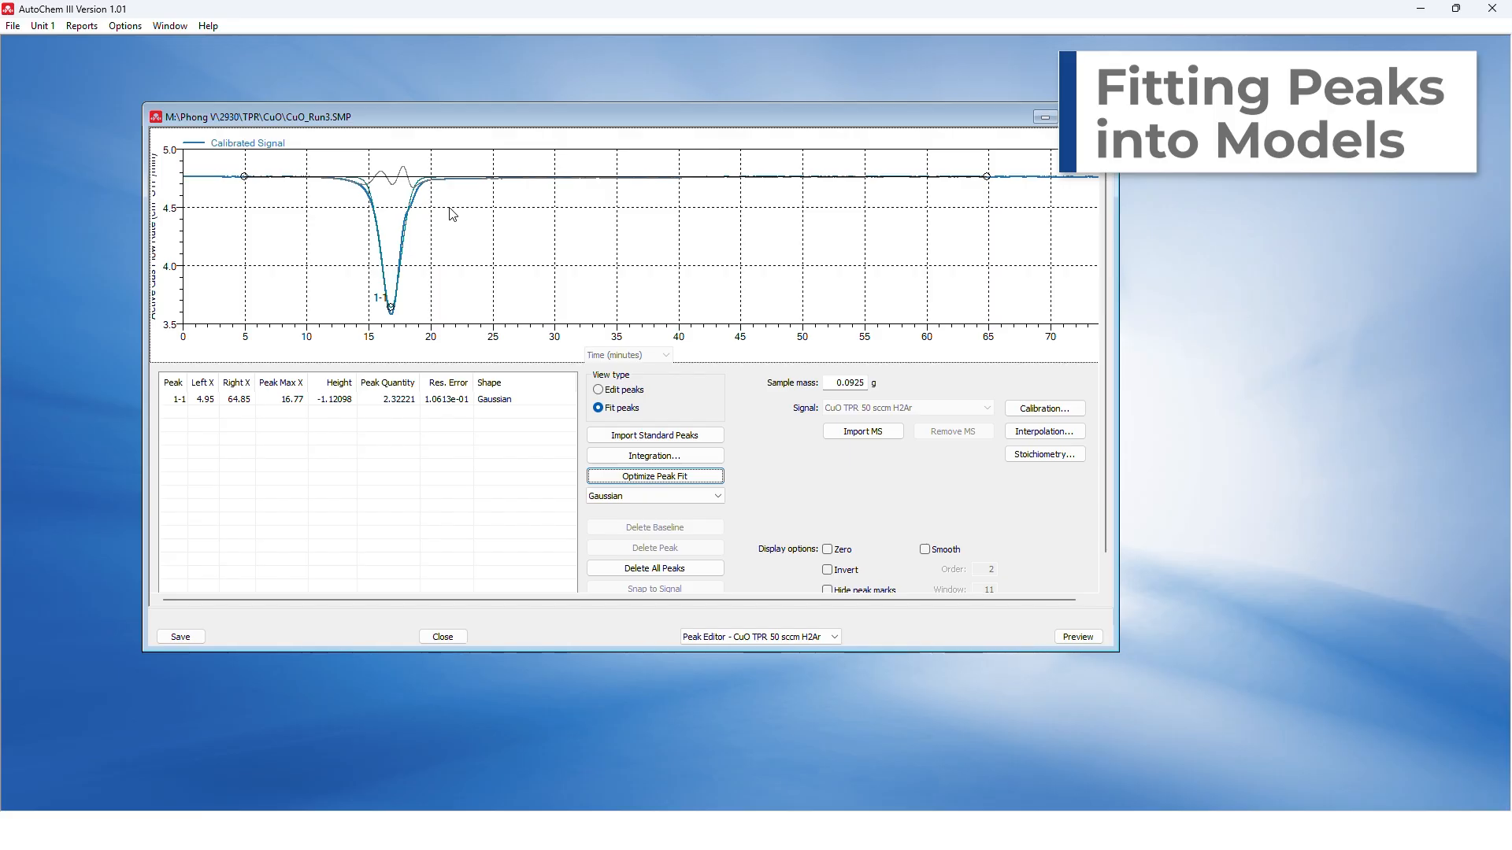
Preview the summary report for the Gaussian fit and arrange the report and peak editor windows to show both
click(1079, 638)
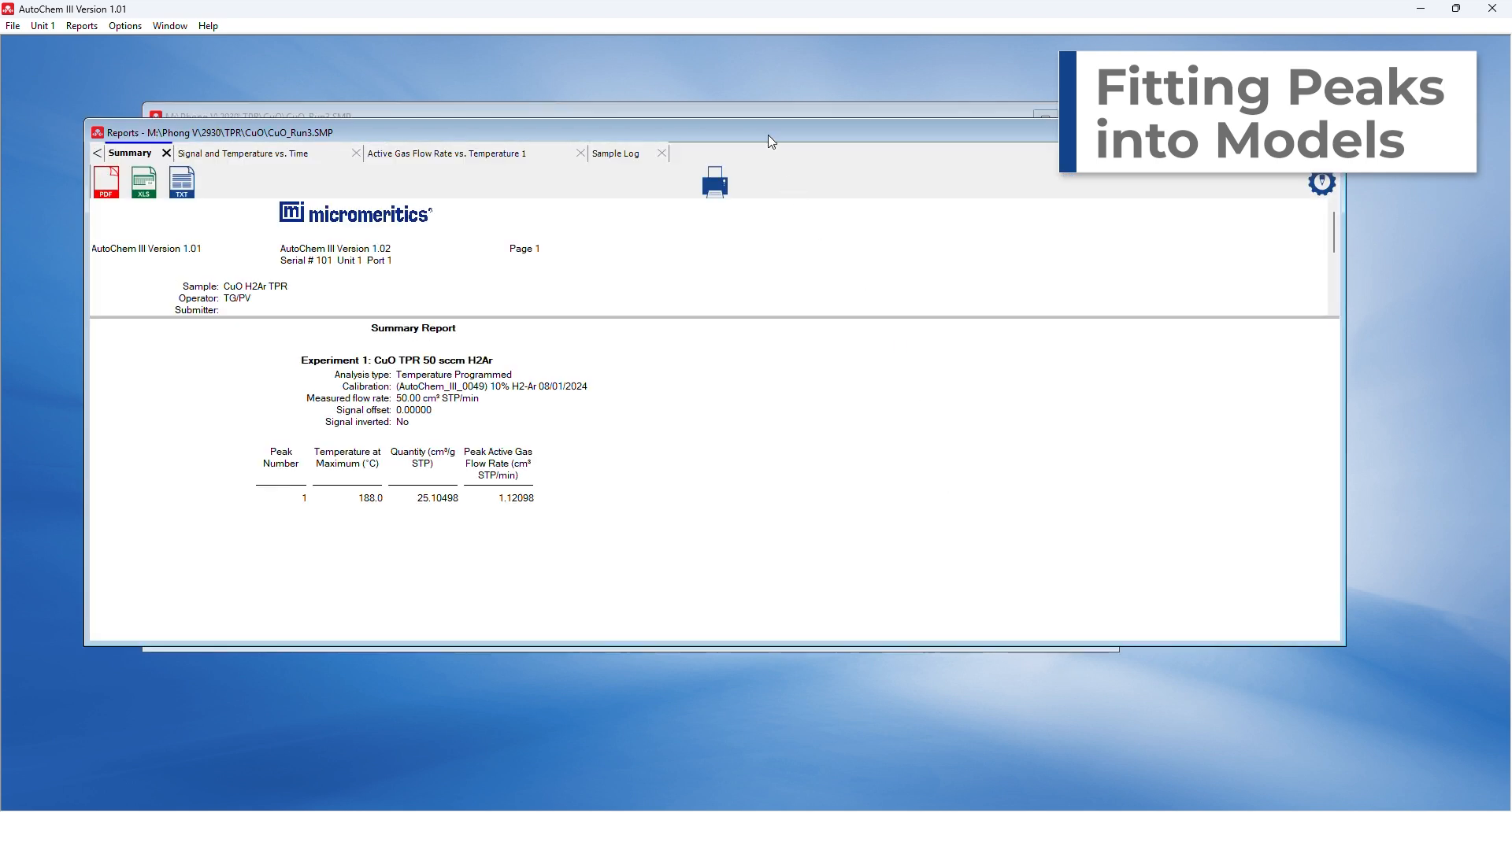
drag(799, 157, 923, 288)
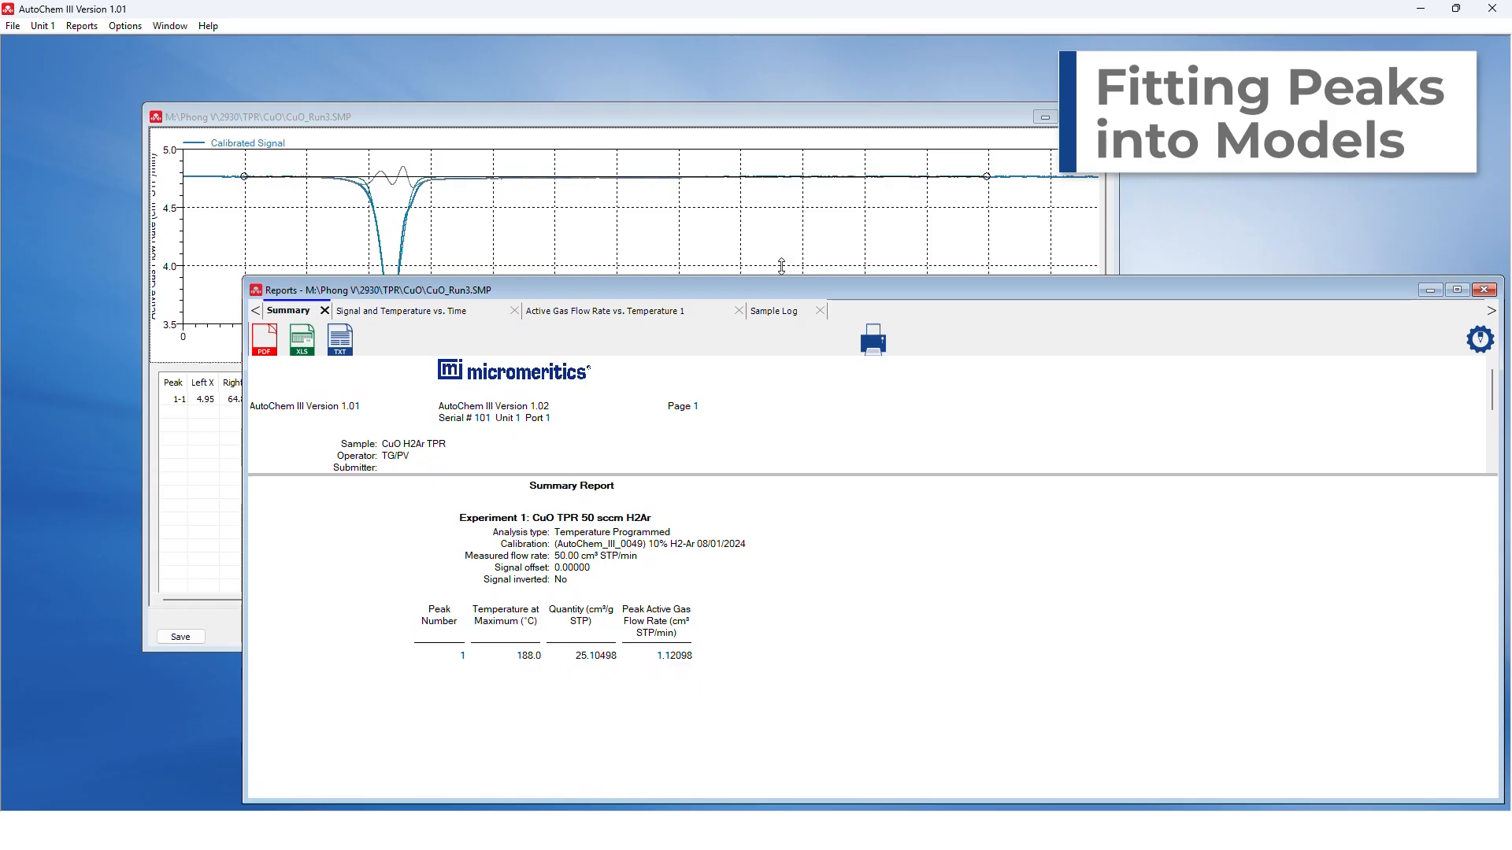
drag(674, 125, 543, 69)
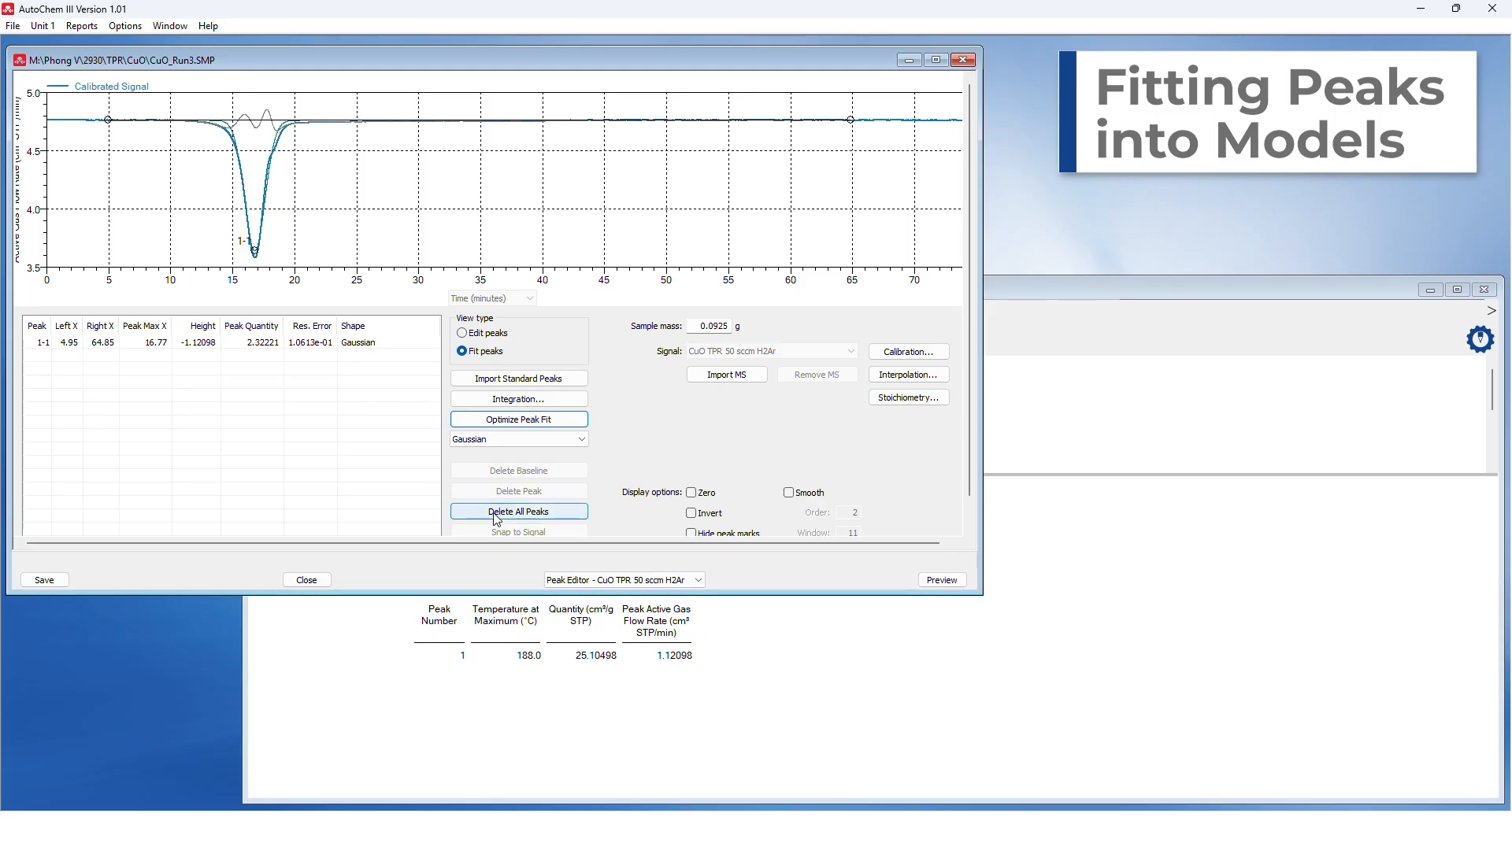
Delete all fitted peaks, and preview the summary report for the original peak from the Edit peaks view
click(539, 513)
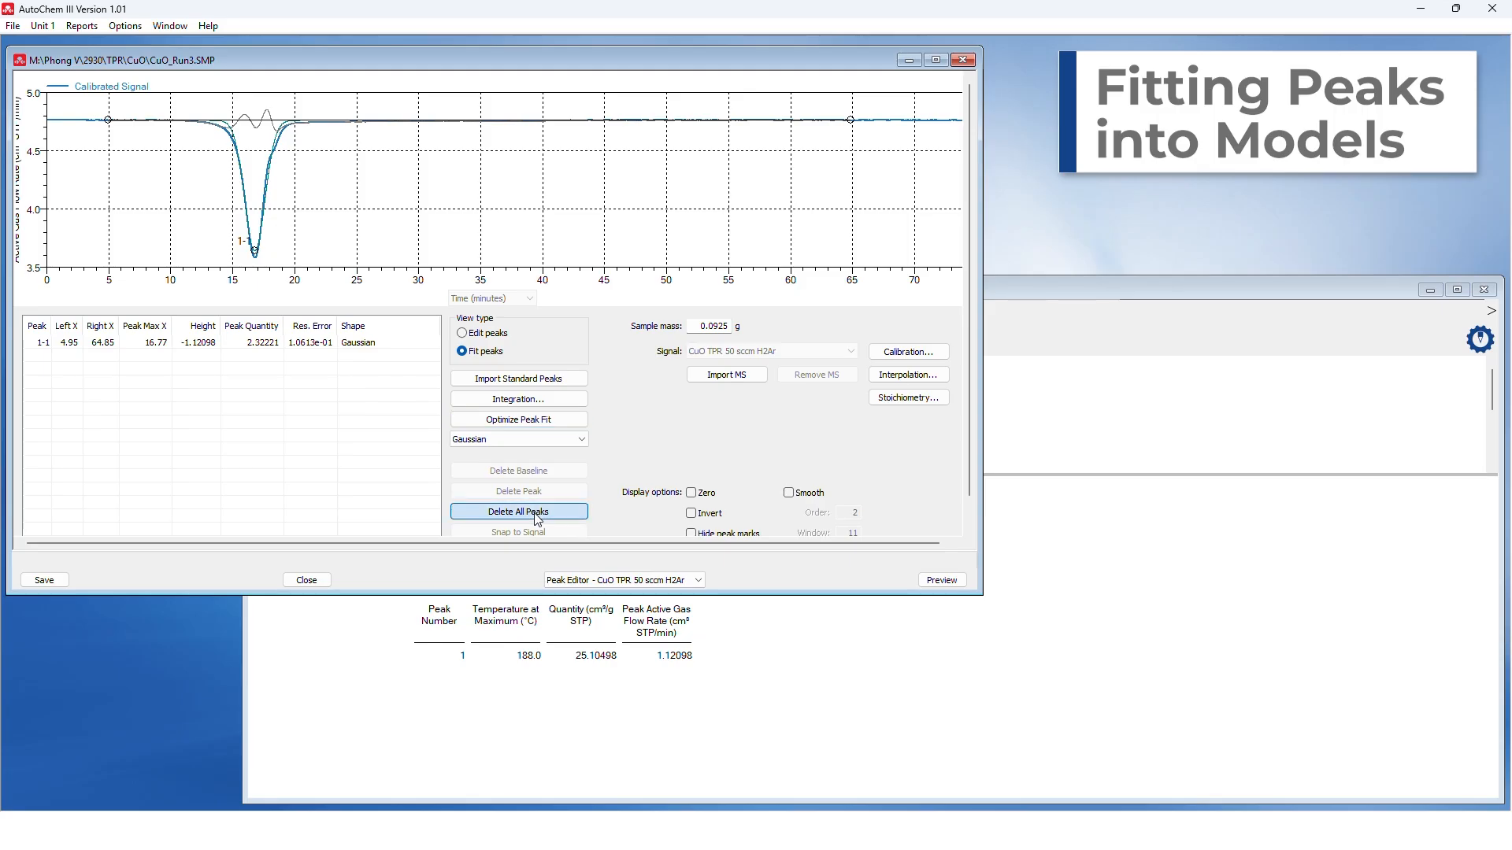
click(475, 337)
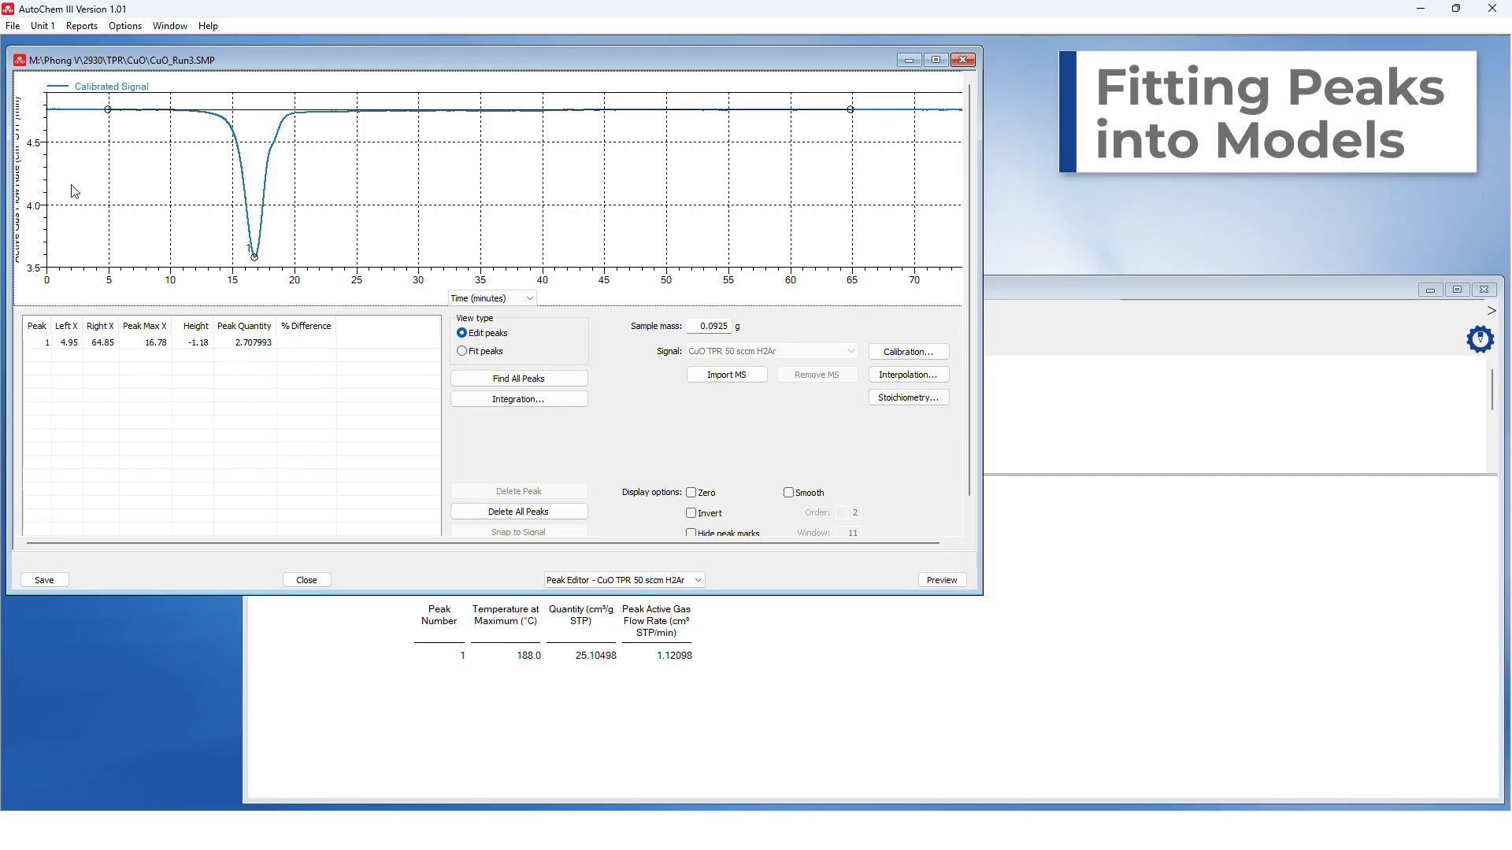
click(955, 584)
drag(625, 150, 577, 114)
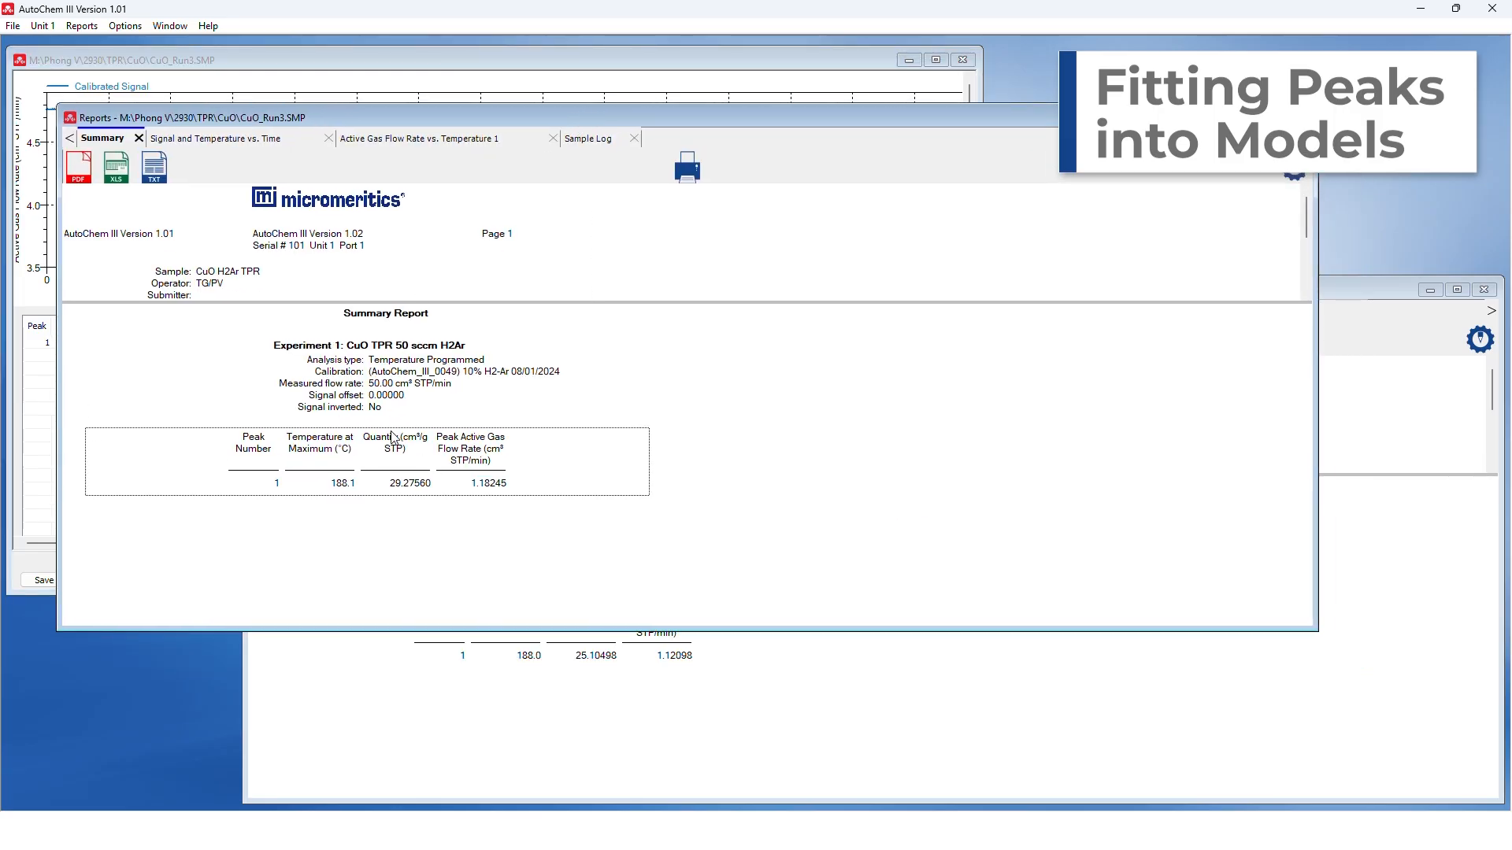